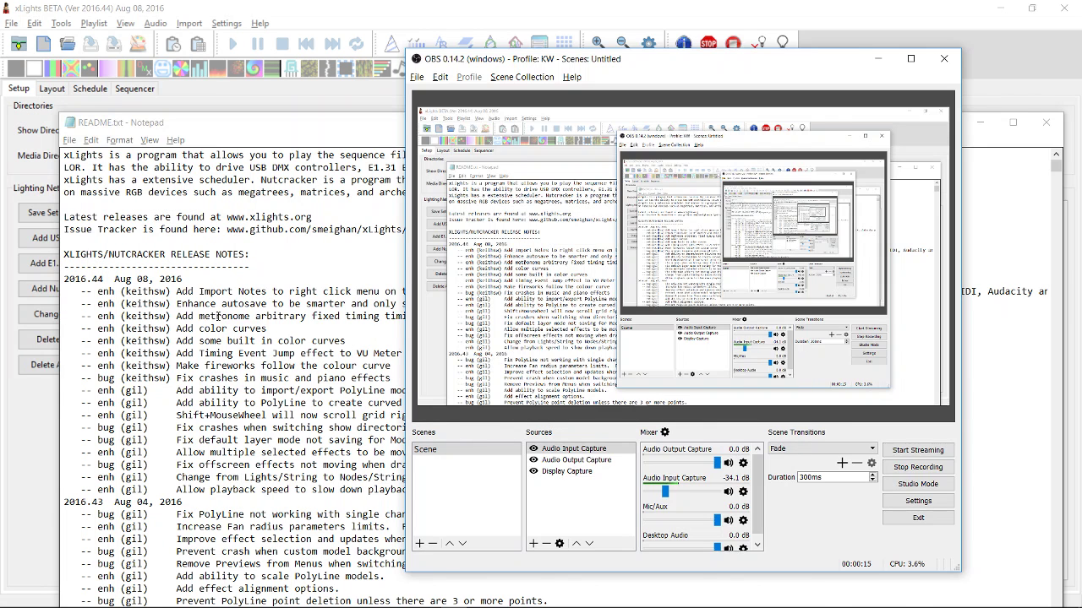
Highlight the metronome, Import Notes and color curves release notes in README.txt, then return to xLights.
{"action": "left_click_drag", "start_coordinate": [216, 316], "coordinate": [324, 316]}
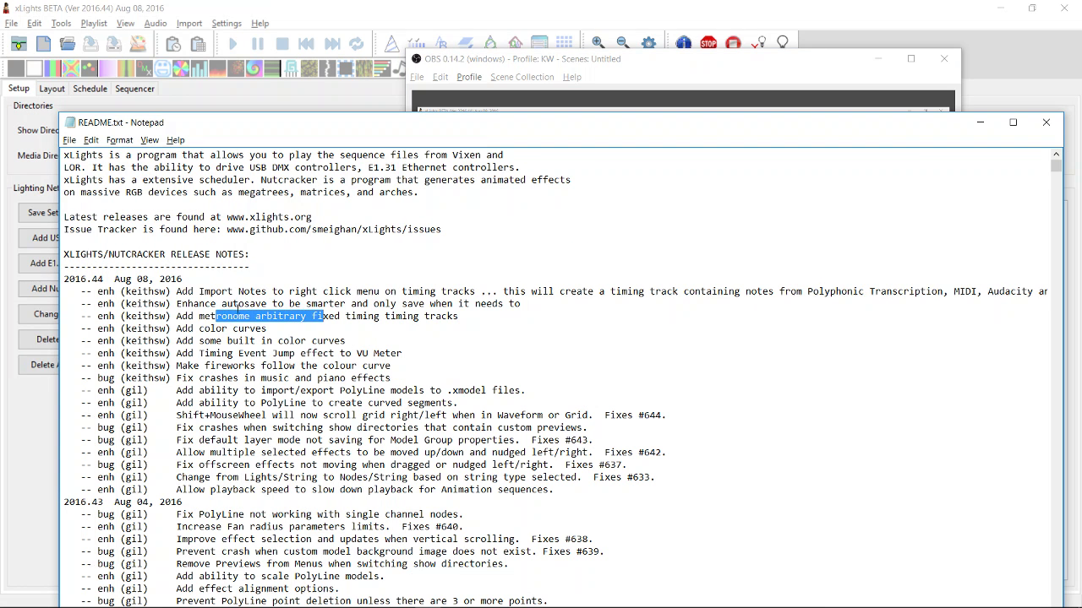
{"action": "left_click_drag", "start_coordinate": [216, 292], "coordinate": [306, 292]}
{"action": "left_click_drag", "start_coordinate": [203, 329], "coordinate": [264, 329]}
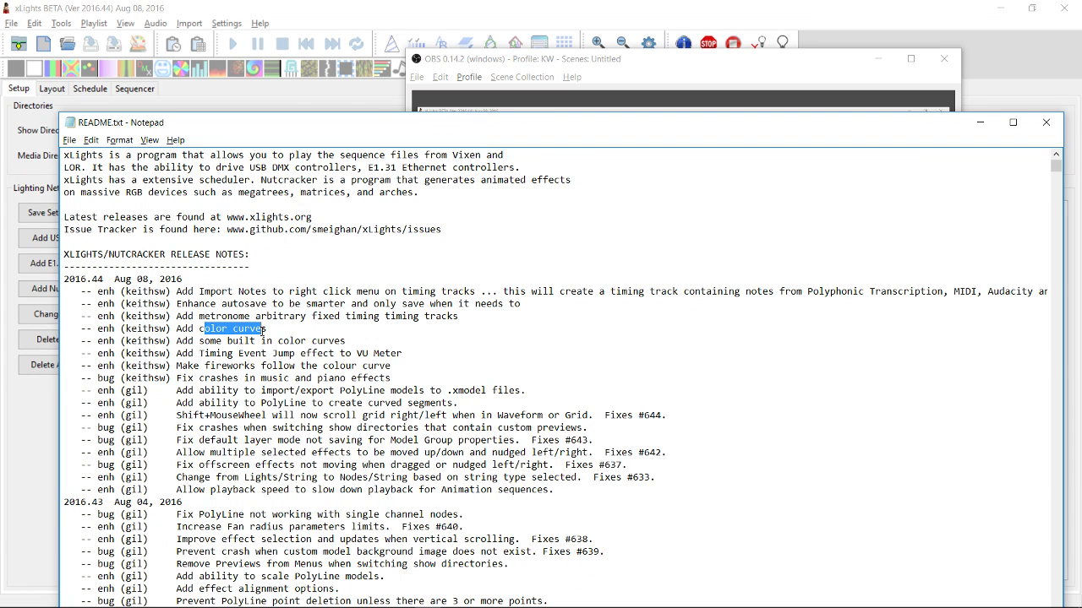
{"action": "left_click", "coordinate": [441, 8]}
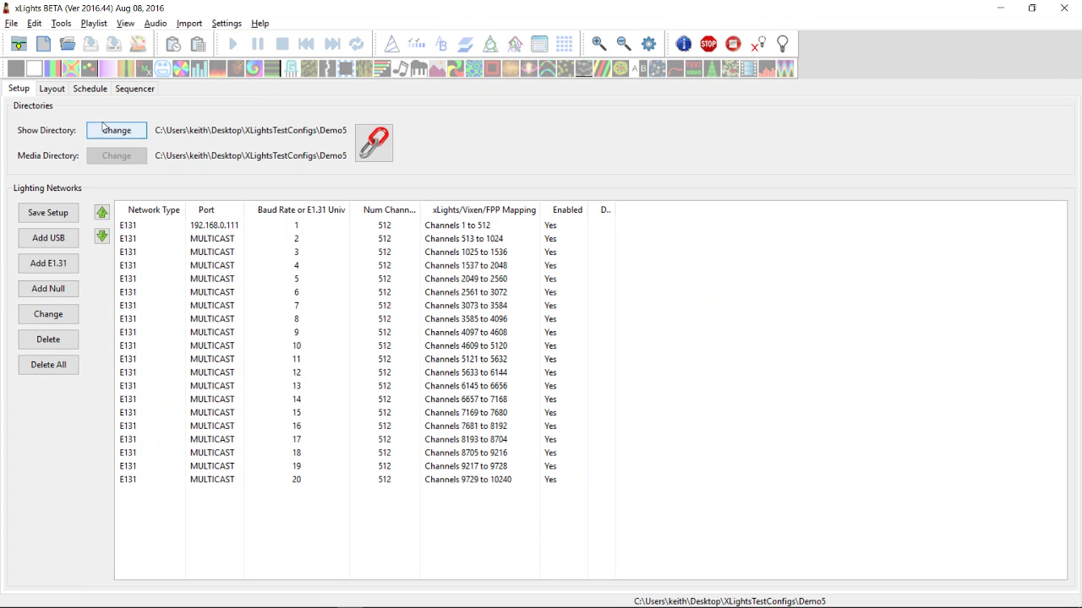
Start a new 20fps animation sequence without music.
{"action": "left_click", "coordinate": [40, 51]}
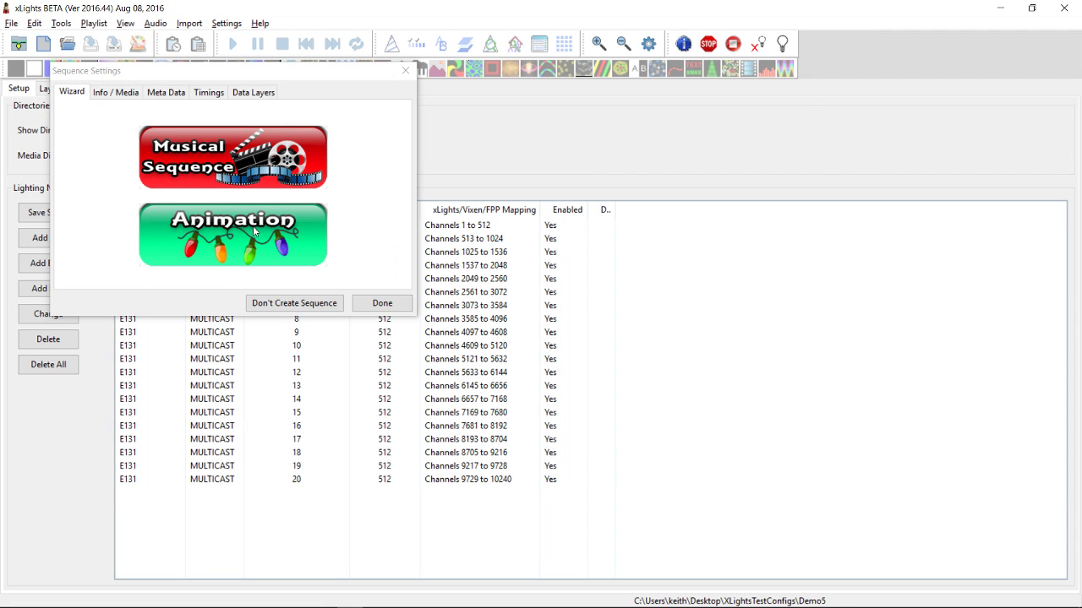
{"action": "left_click", "coordinate": [254, 229]}
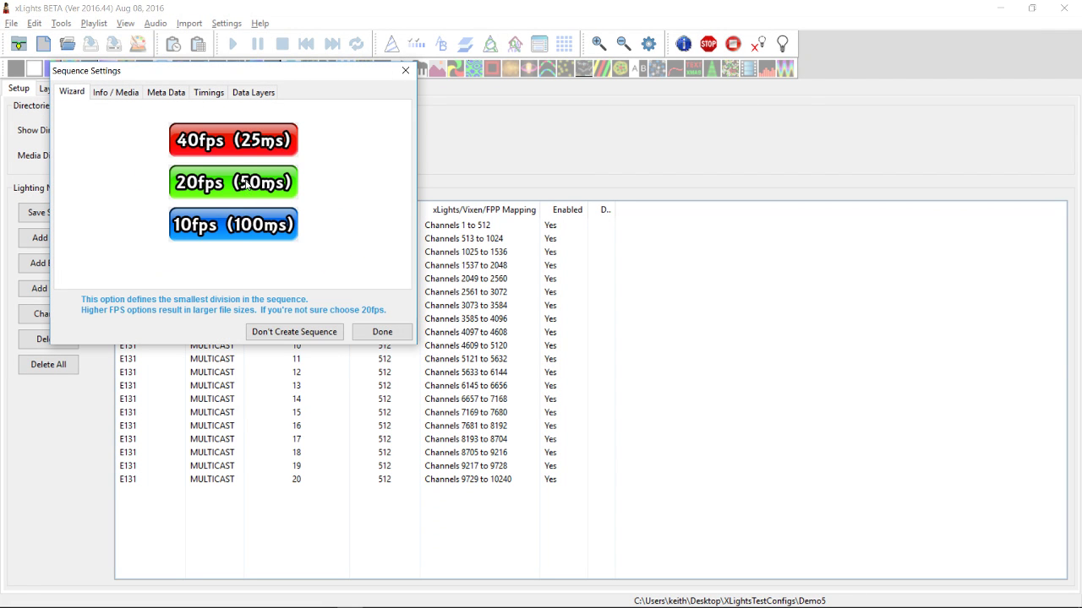
{"action": "left_click", "coordinate": [244, 183]}
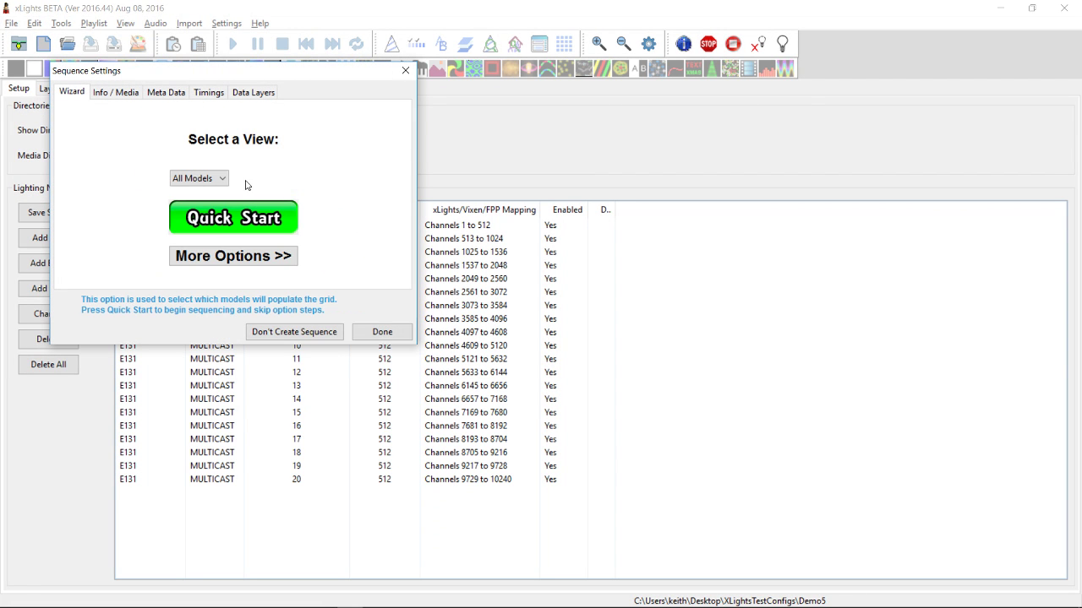
Add a Metronome timing grid with a 1000 ms interval.
{"action": "left_click", "coordinate": [216, 94]}
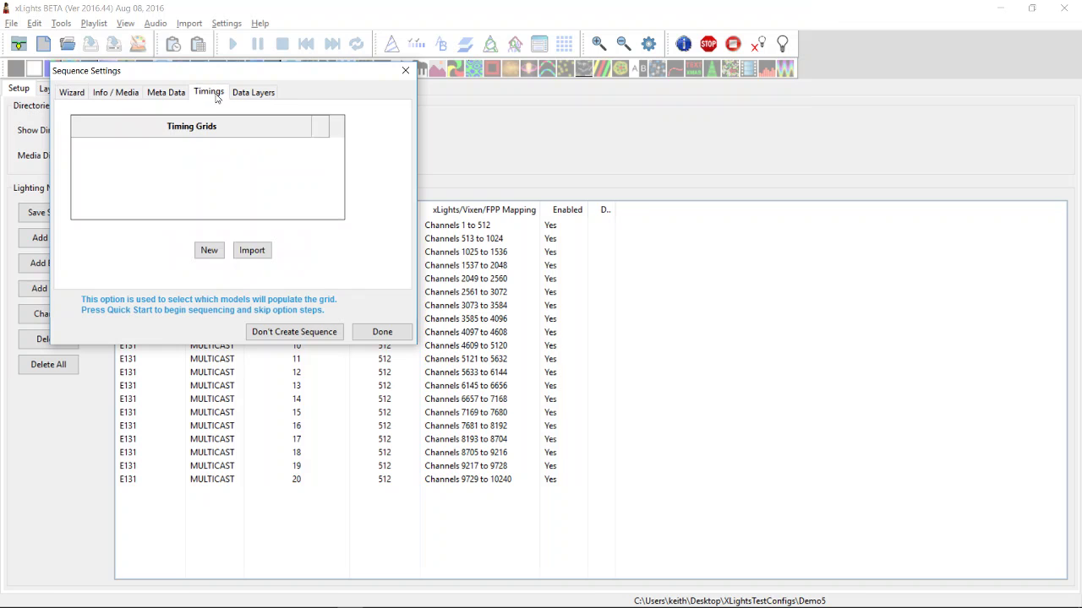
{"action": "left_click", "coordinate": [211, 252]}
{"action": "left_click", "coordinate": [193, 159]}
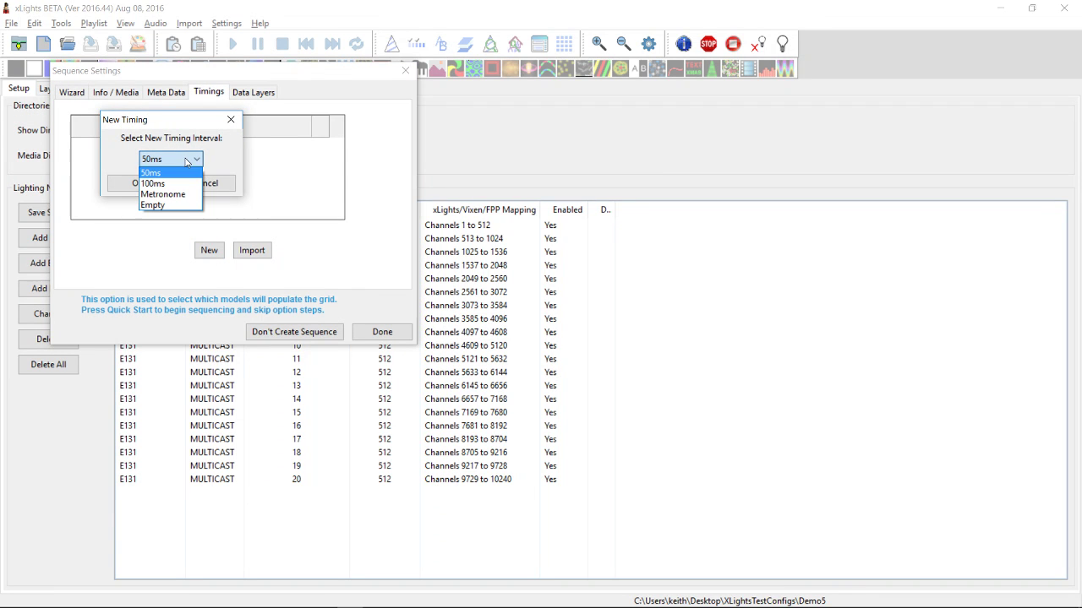
{"action": "left_click", "coordinate": [165, 196]}
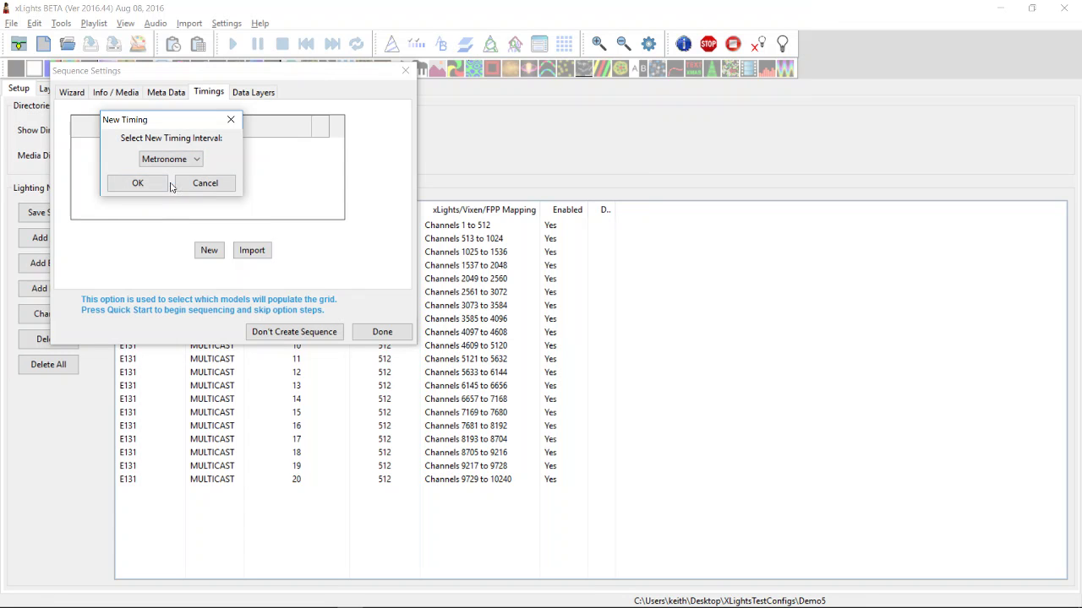
{"action": "left_click", "coordinate": [157, 185]}
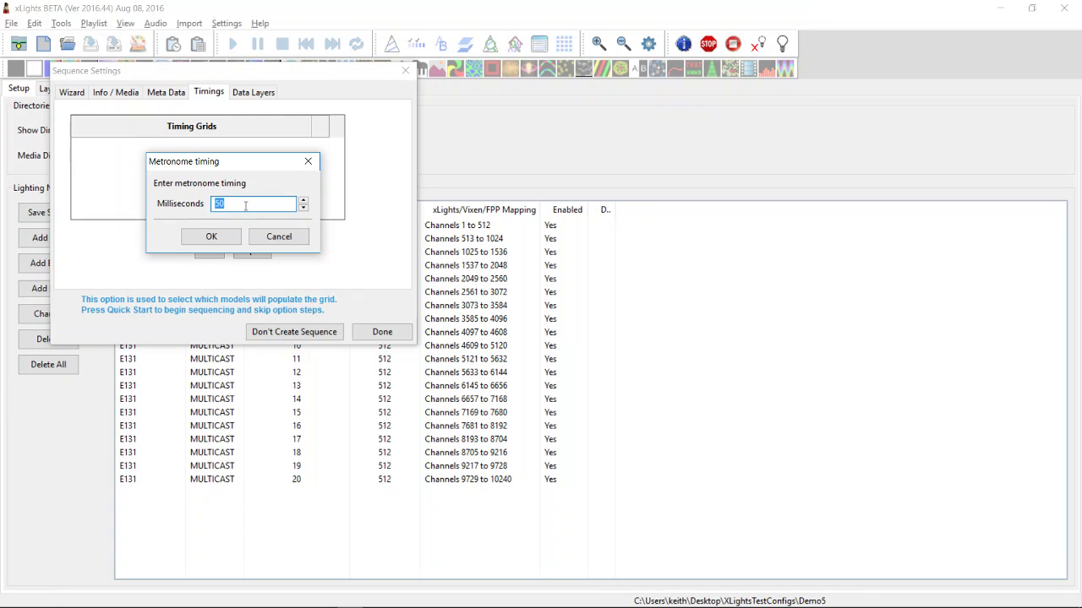
{"action": "key", "text": "Home"}
{"action": "key", "text": "shift+Right"}
{"action": "key", "text": "shift+Right"}
{"action": "type", "text": "1000"}
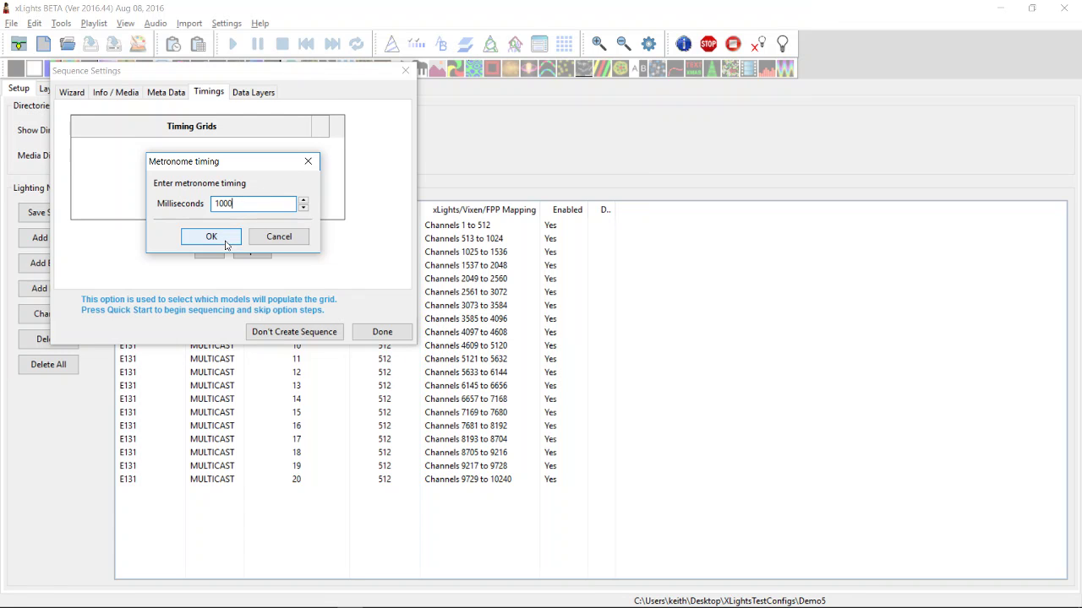
{"action": "left_click", "coordinate": [225, 243]}
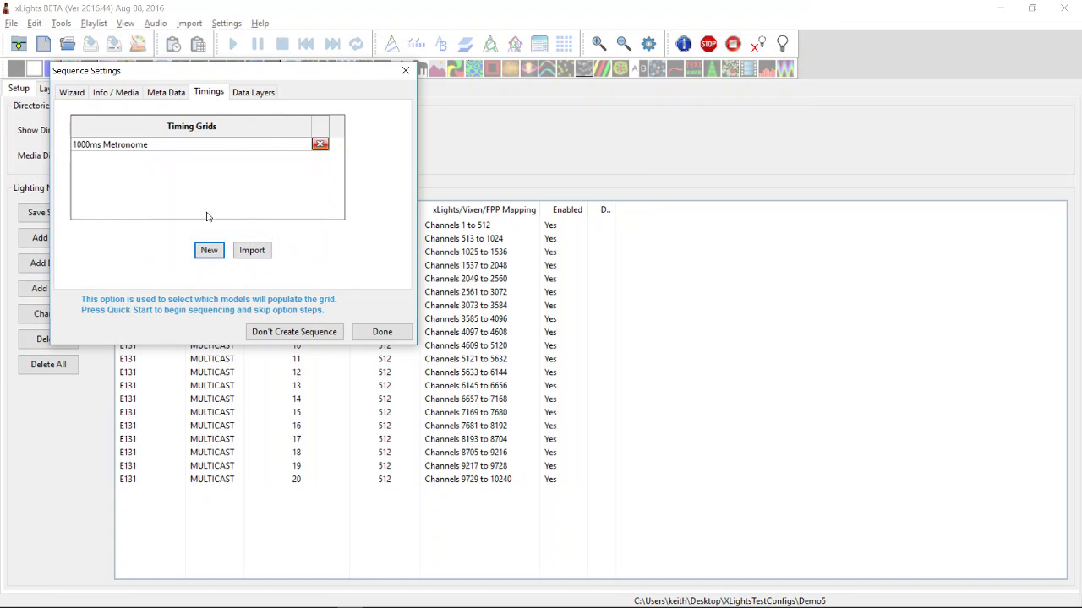
Open the sequence, zoom the timeline in two levels and scroll back to time 0.
{"action": "left_click", "coordinate": [367, 331]}
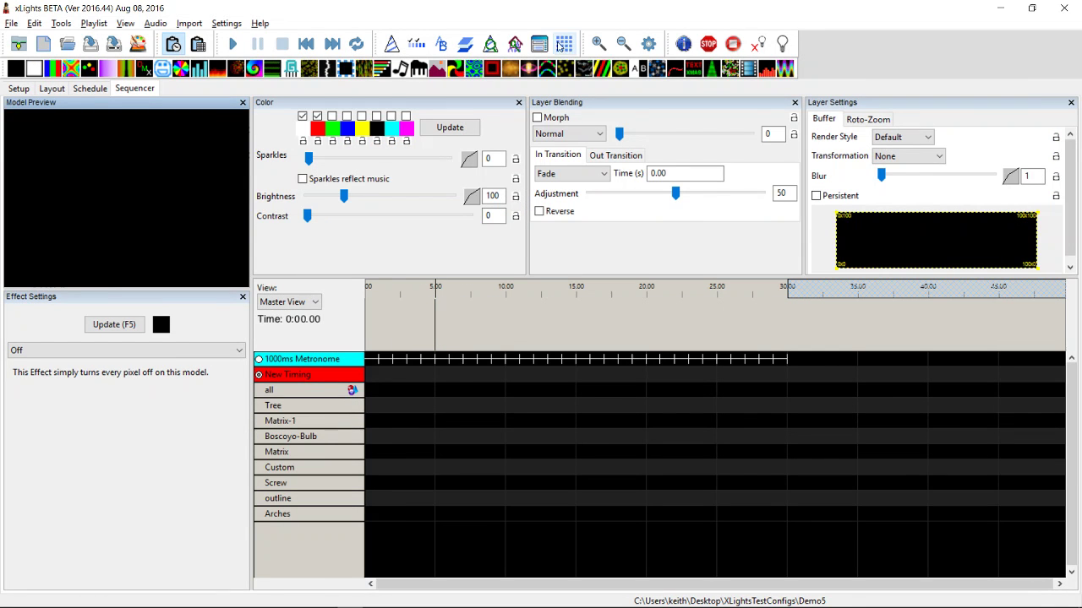
{"action": "left_click", "coordinate": [598, 44]}
{"action": "left_click", "coordinate": [598, 44]}
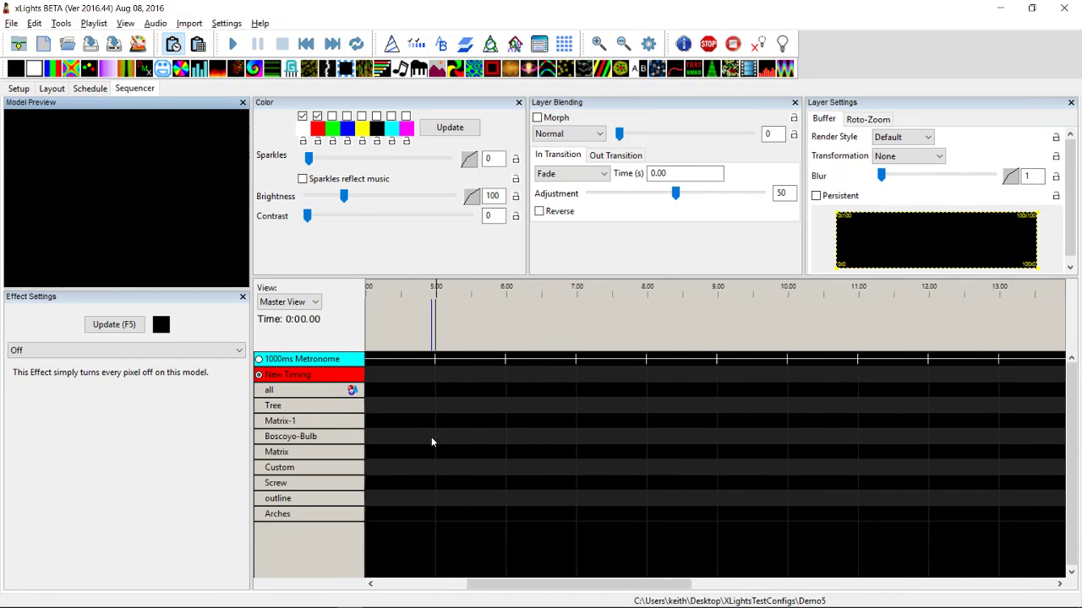
{"action": "scroll", "coordinate": [431, 439], "scroll_direction": "left", "scroll_amount": 4}
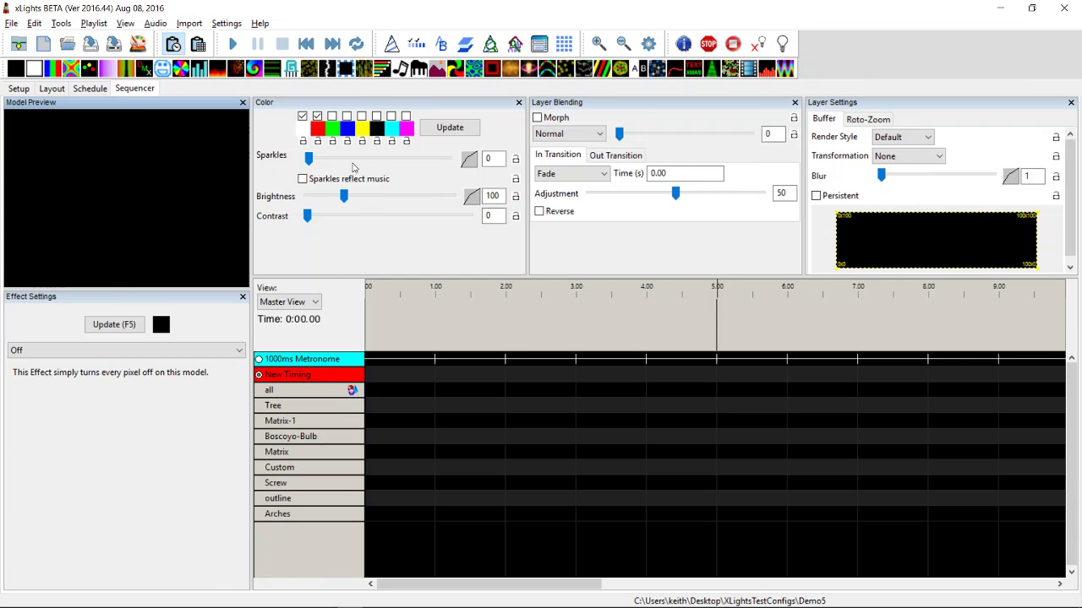
Place a Piano effect on Matrix from 0 to 1 s, keeping Timing Track as notes source.
{"action": "left_click_drag", "start_coordinate": [415, 70], "coordinate": [401, 458]}
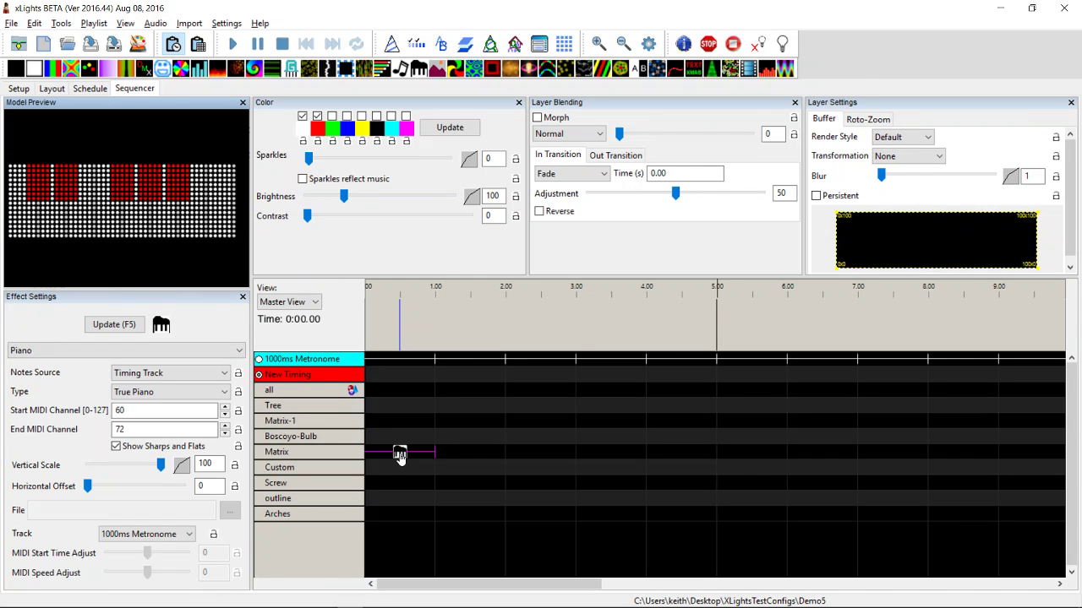
{"action": "left_click", "coordinate": [160, 373]}
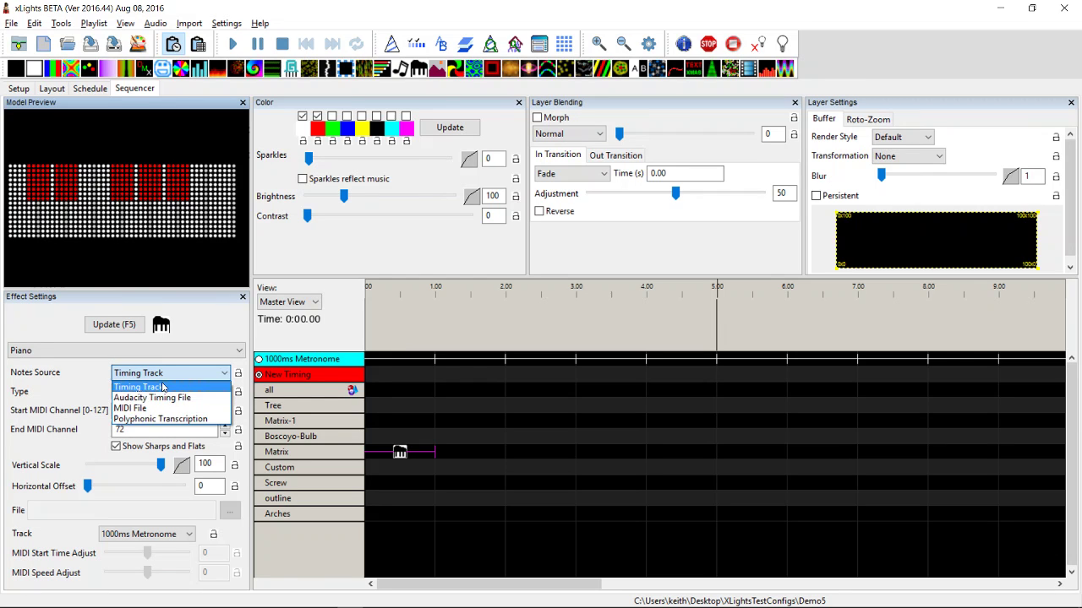
{"action": "left_click", "coordinate": [160, 386]}
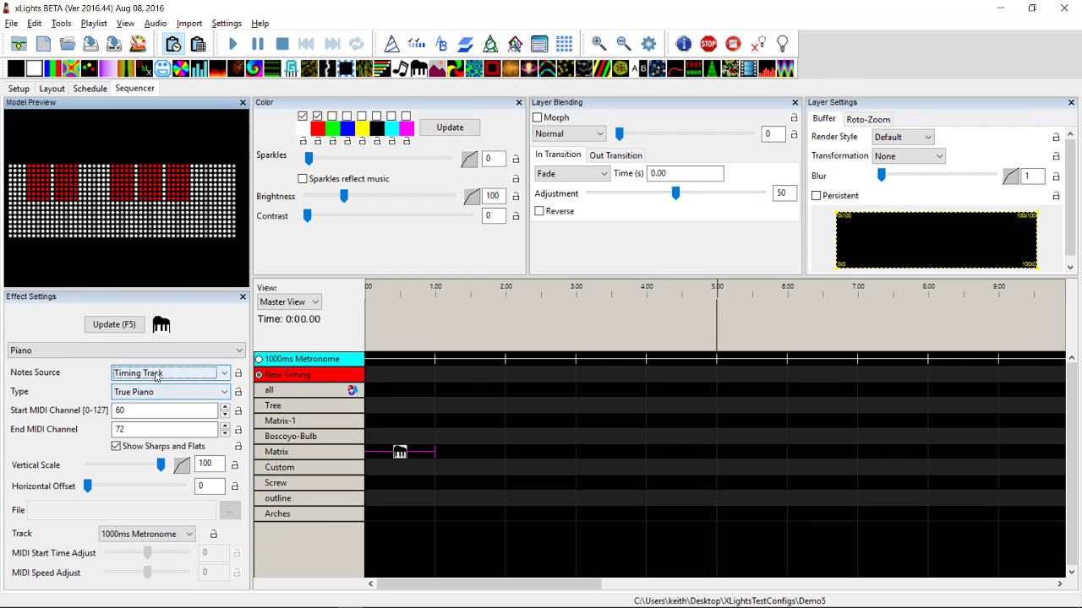
{"action": "left_click", "coordinate": [163, 376]}
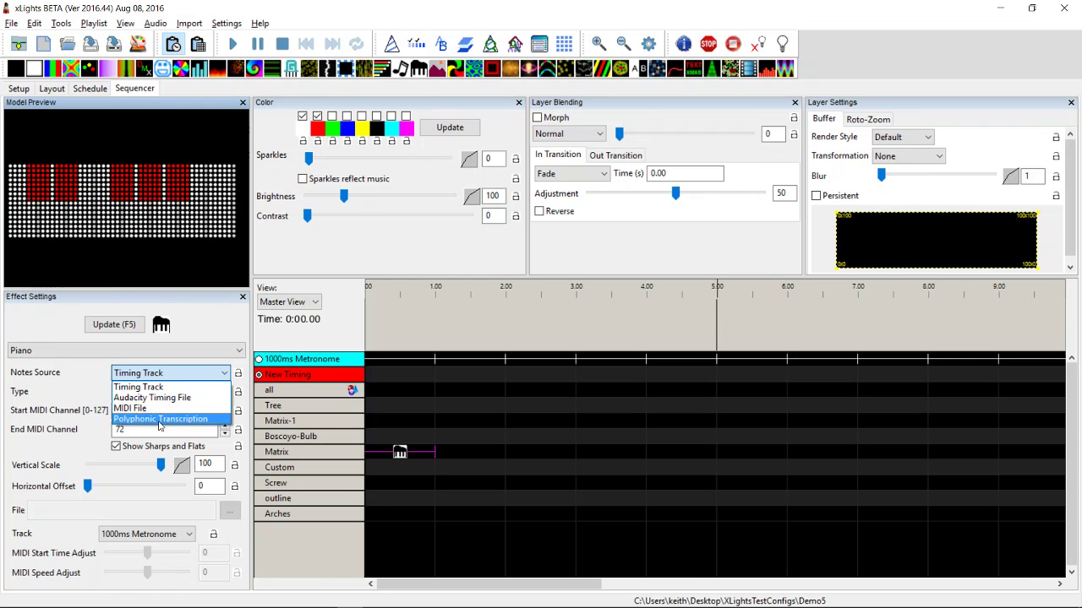
{"action": "left_click", "coordinate": [442, 391]}
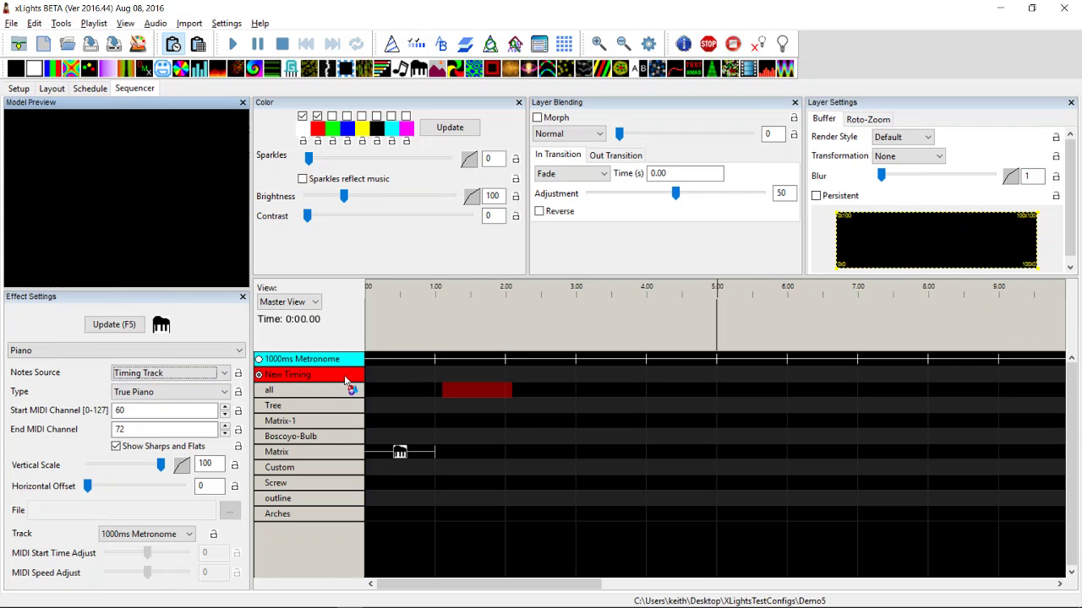
Start importing notes into the New Timing track, using Audacity Timing File as the source type.
{"action": "right_click", "coordinate": [327, 375]}
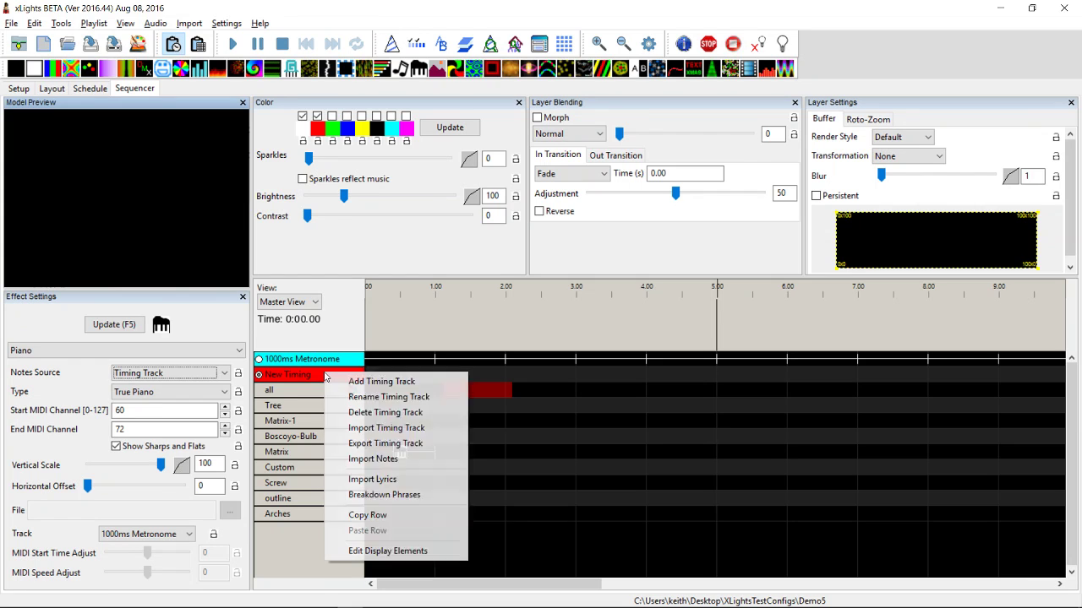
{"action": "left_click", "coordinate": [373, 460]}
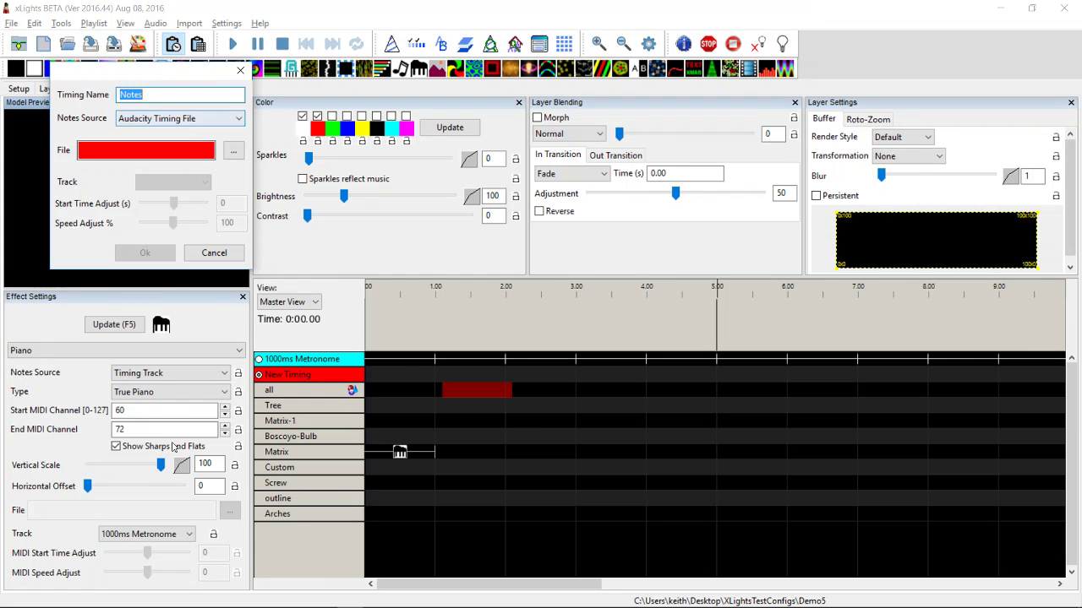
{"action": "left_click", "coordinate": [174, 118]}
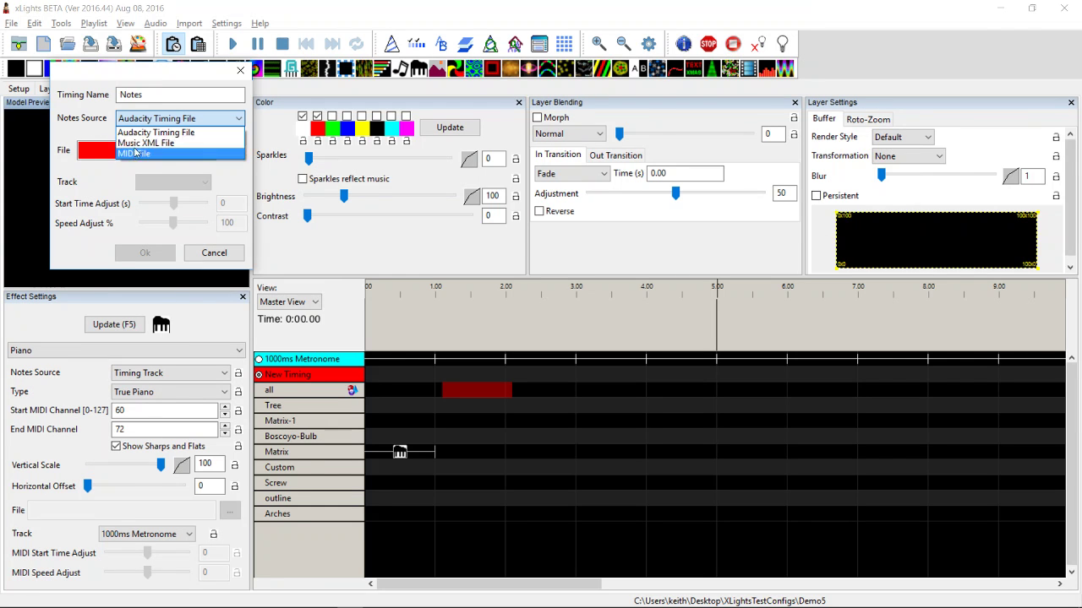
{"action": "left_click", "coordinate": [100, 131]}
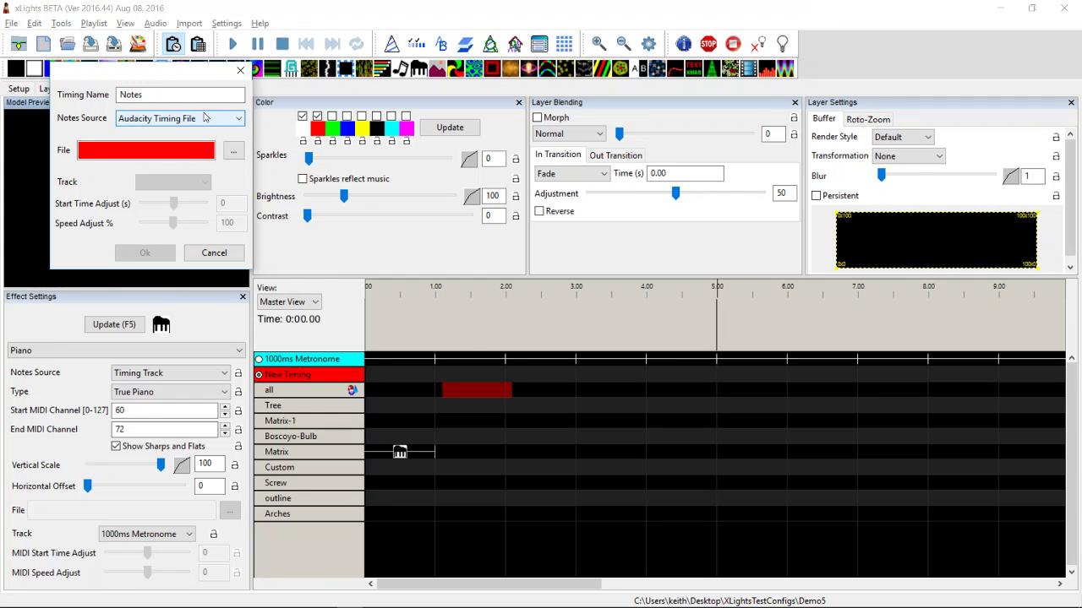
{"action": "left_click", "coordinate": [172, 96]}
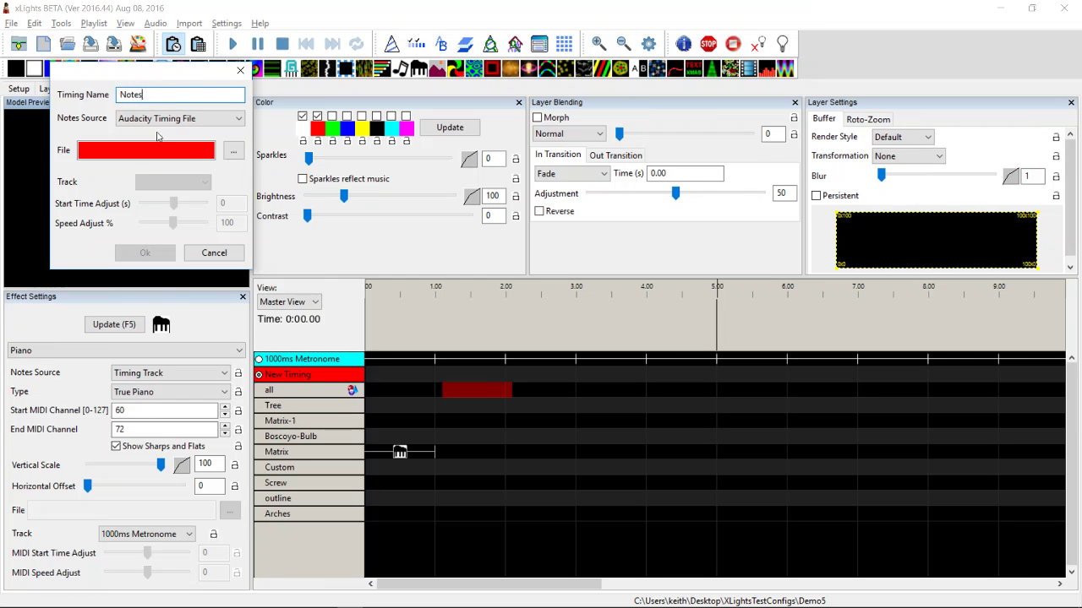
{"action": "left_click", "coordinate": [173, 123]}
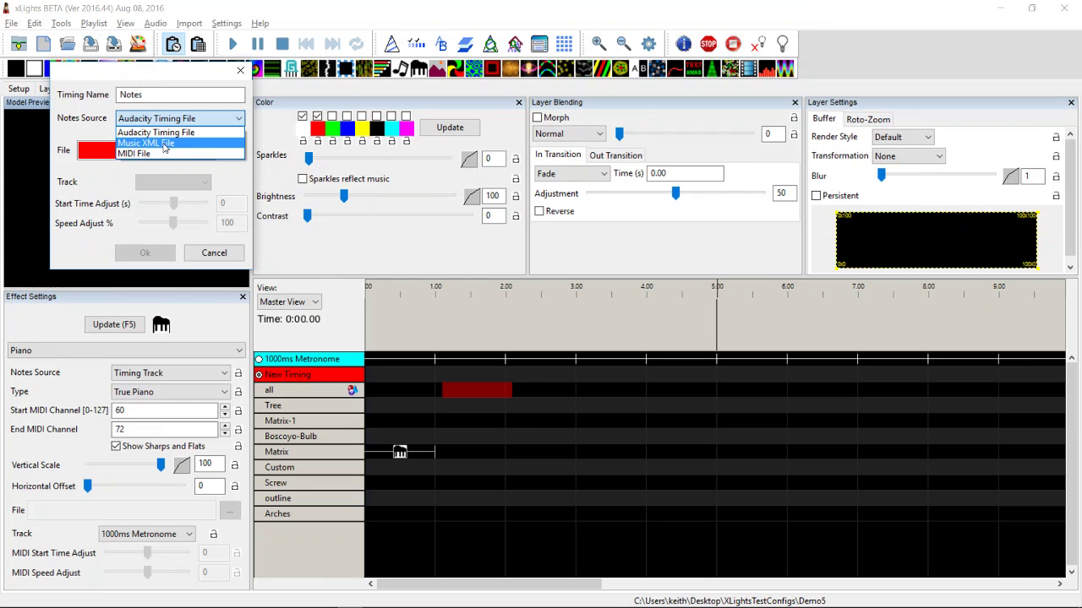
{"action": "left_click", "coordinate": [165, 133]}
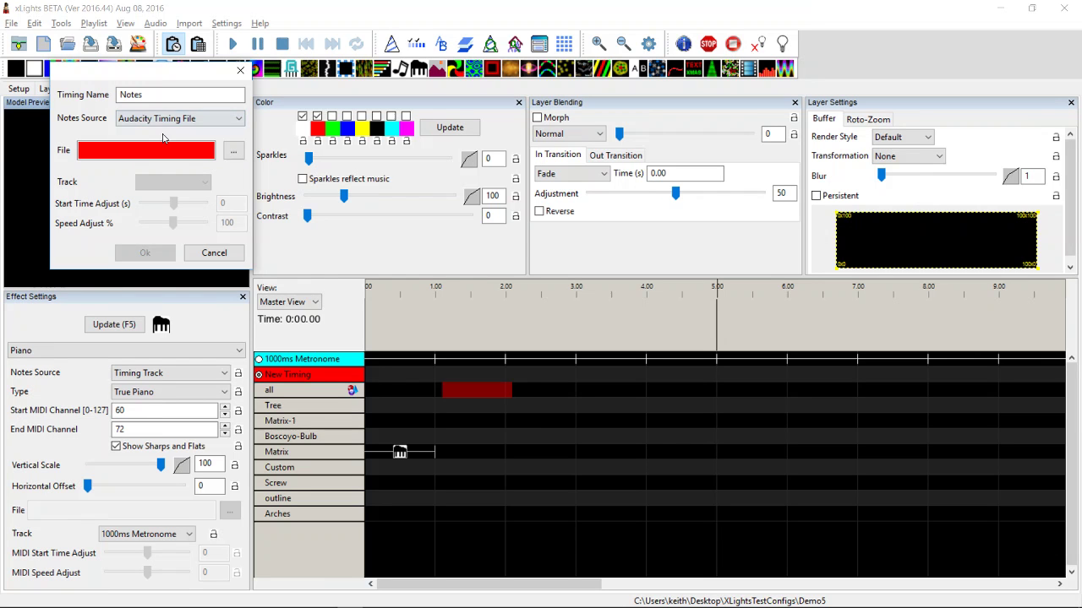
Import Polyphonic TranscriptionAA.txt to create the Notes timing track.
{"action": "left_click", "coordinate": [228, 150]}
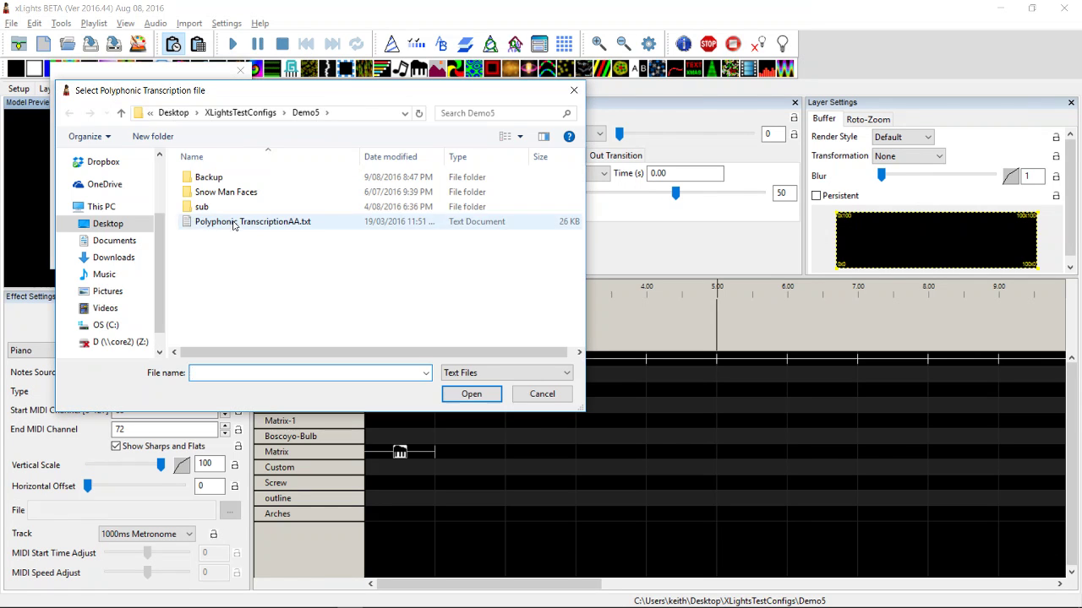
{"action": "double_click", "coordinate": [235, 223]}
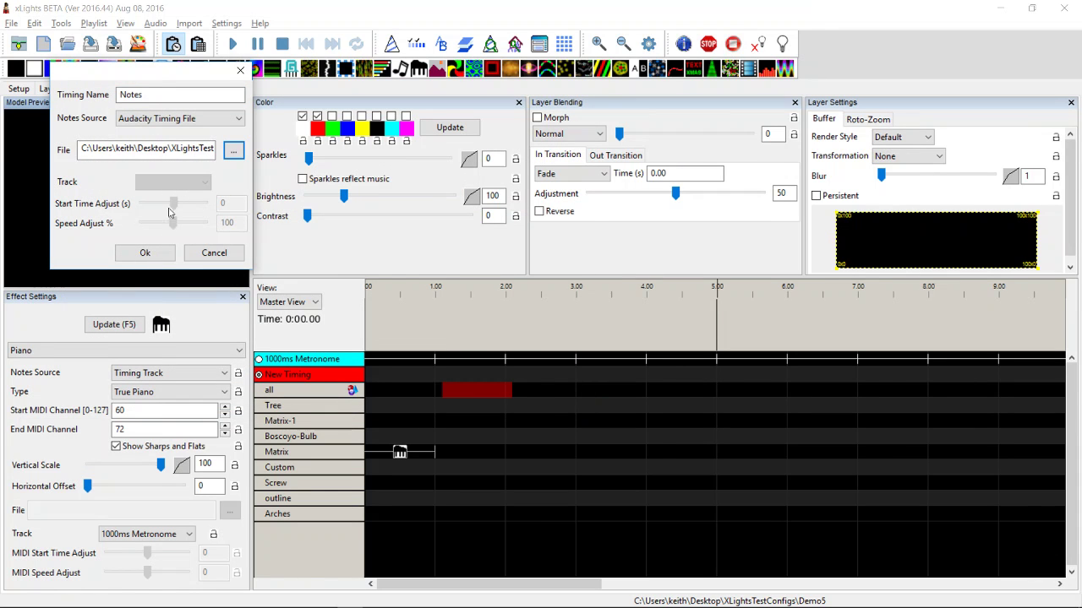
{"action": "left_click", "coordinate": [145, 253]}
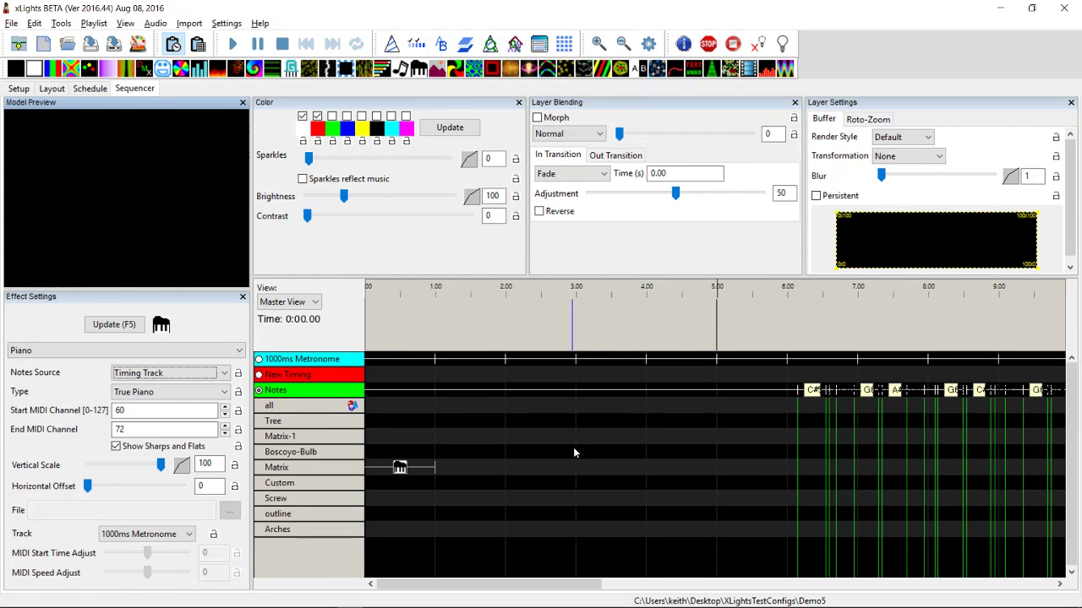
Stretch the Matrix Piano effect so it spans the imported notes.
{"action": "scroll", "coordinate": [579, 446], "scroll_direction": "down", "scroll_amount": 3}
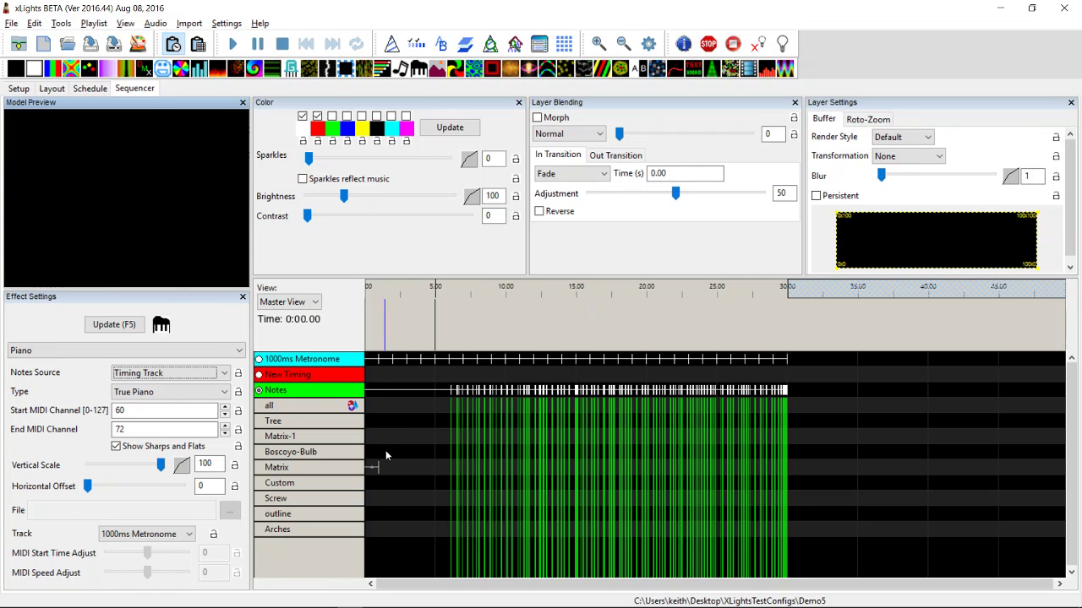
{"action": "left_click_drag", "start_coordinate": [380, 463], "coordinate": [760, 465]}
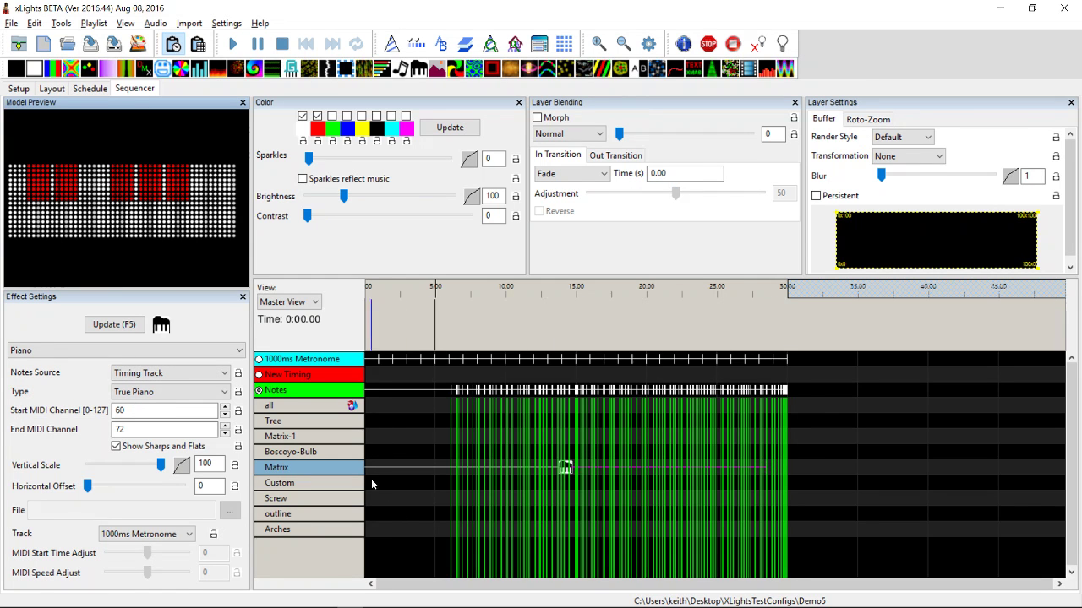
{"action": "left_click_drag", "start_coordinate": [367, 472], "coordinate": [466, 468]}
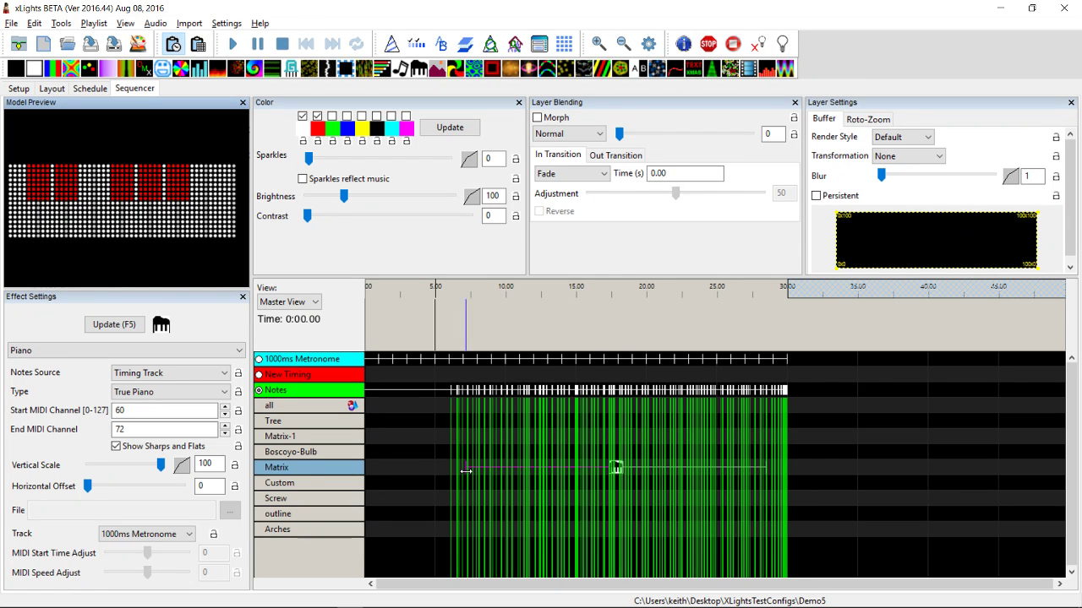
Set the Piano's Track to Notes and zoom the timeline in around 13 seconds.
{"action": "left_click", "coordinate": [181, 534]}
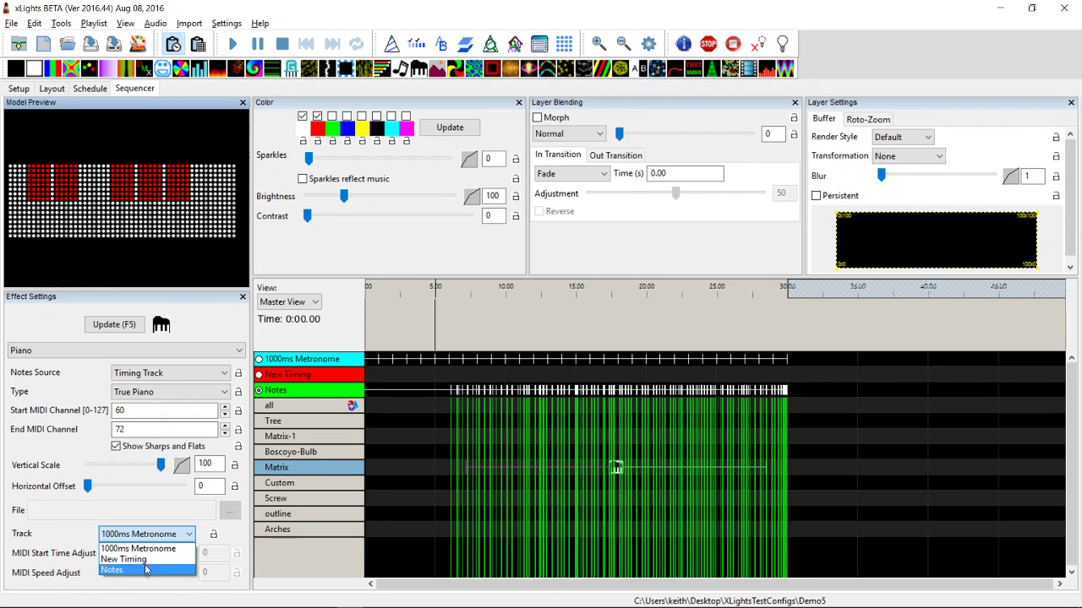
{"action": "left_click", "coordinate": [149, 570]}
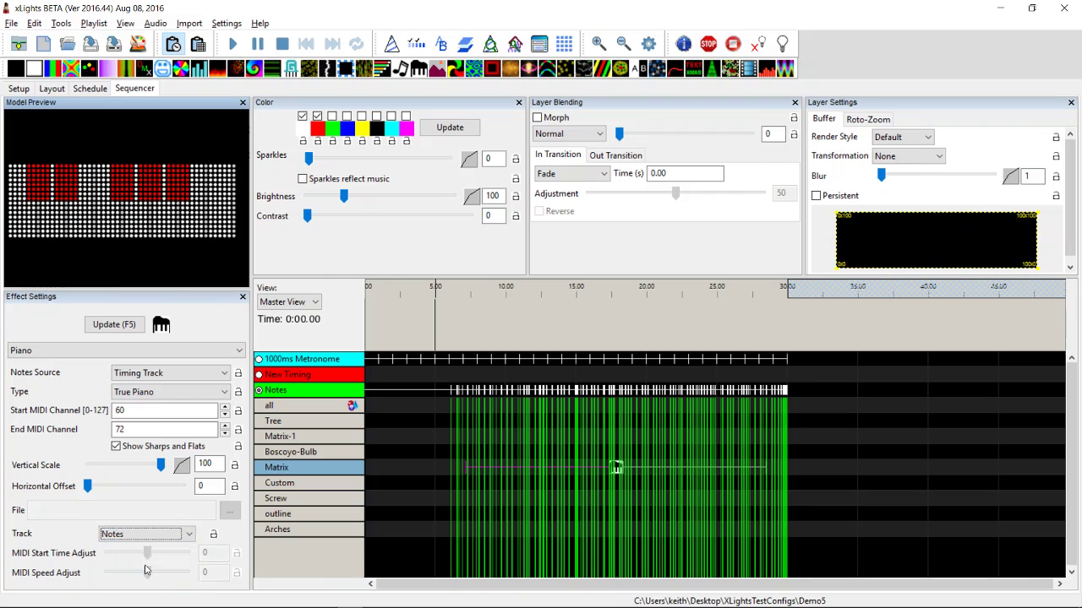
{"action": "left_click", "coordinate": [547, 339]}
{"action": "left_click", "coordinate": [599, 43]}
{"action": "left_click", "coordinate": [598, 43]}
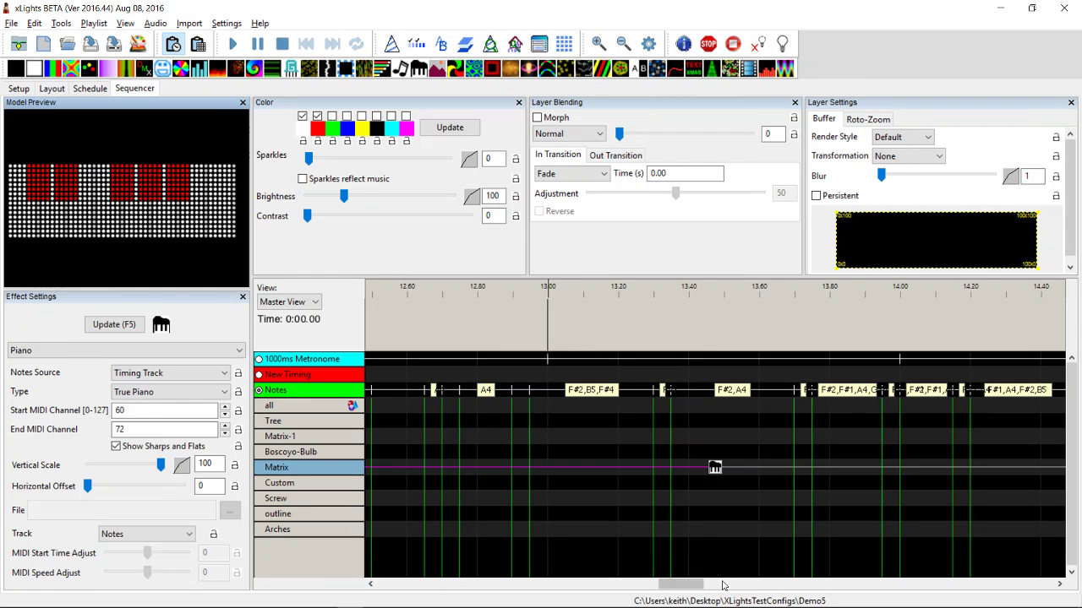
{"action": "left_click_drag", "start_coordinate": [701, 589], "coordinate": [580, 579]}
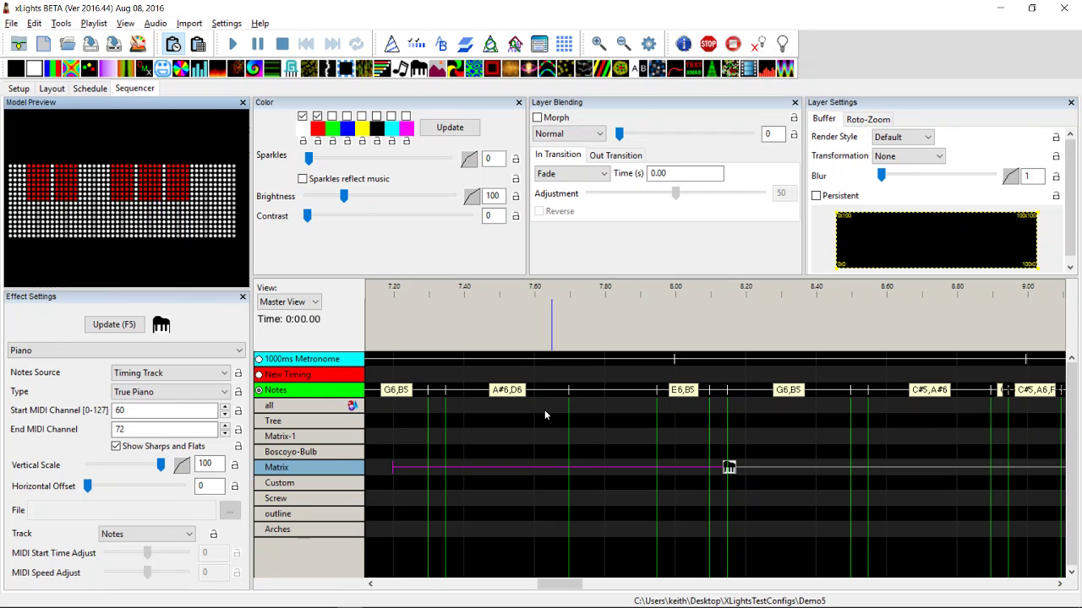
Discard the piano sequence and quick-start a new 20fps animation sequence.
{"action": "left_click", "coordinate": [42, 40]}
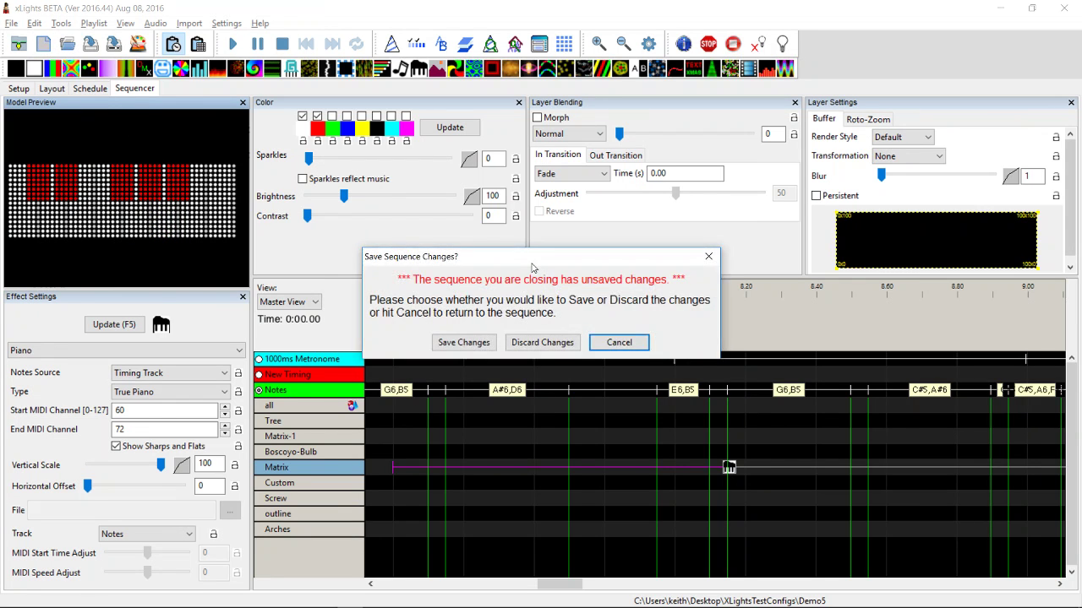
{"action": "left_click", "coordinate": [543, 342]}
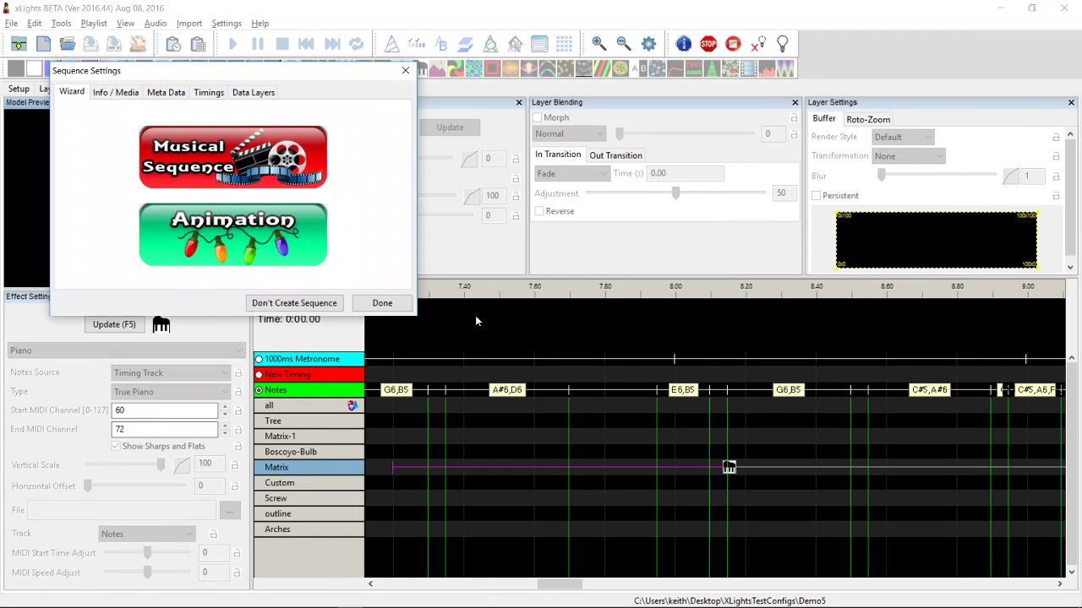
{"action": "left_click", "coordinate": [284, 251]}
{"action": "left_click", "coordinate": [249, 189]}
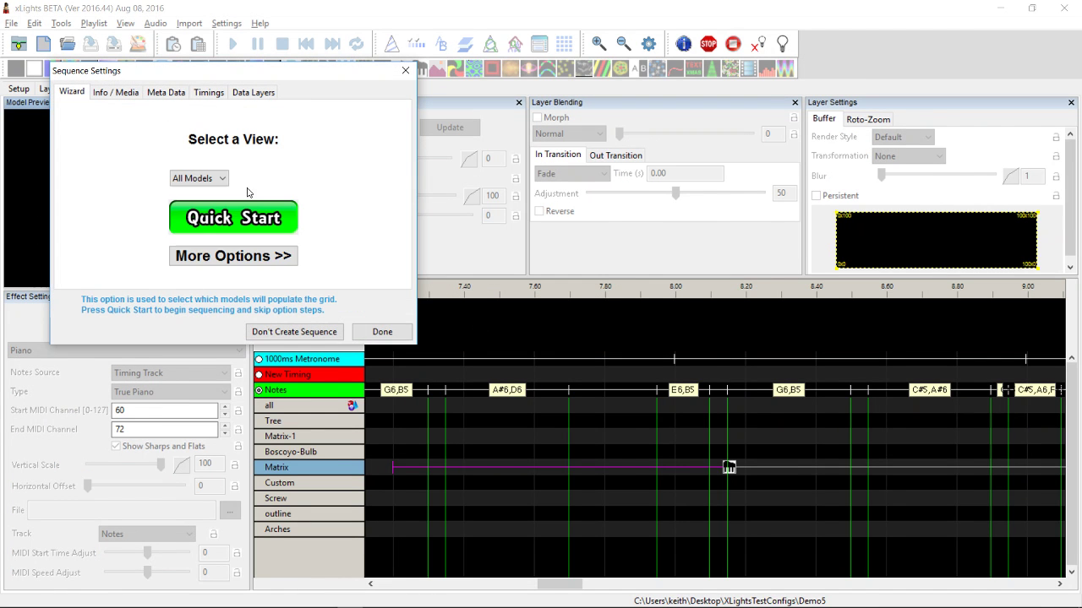
{"action": "left_click", "coordinate": [236, 210]}
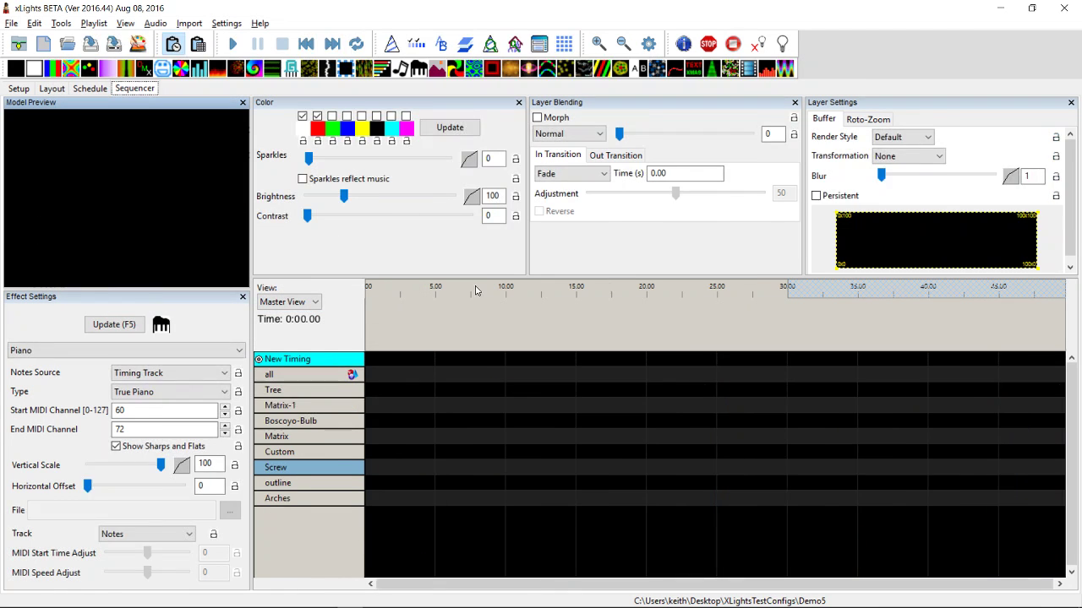
Mark 10.00 on the ruler and drop a Spirals effect on Matrix from 0 to 10 s.
{"action": "left_click", "coordinate": [505, 325]}
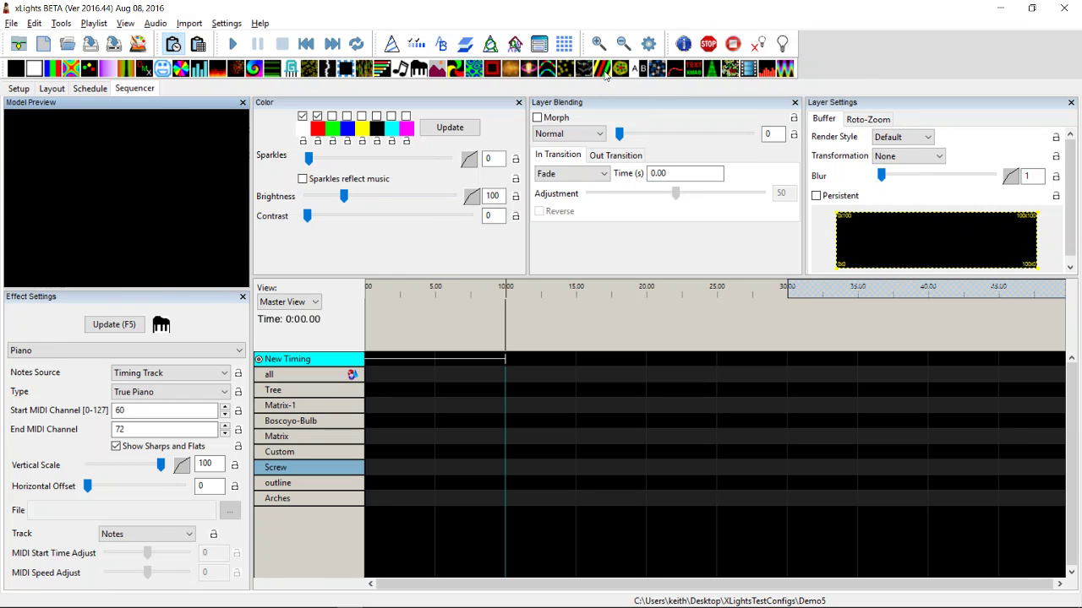
{"action": "left_click_drag", "start_coordinate": [605, 75], "coordinate": [434, 440]}
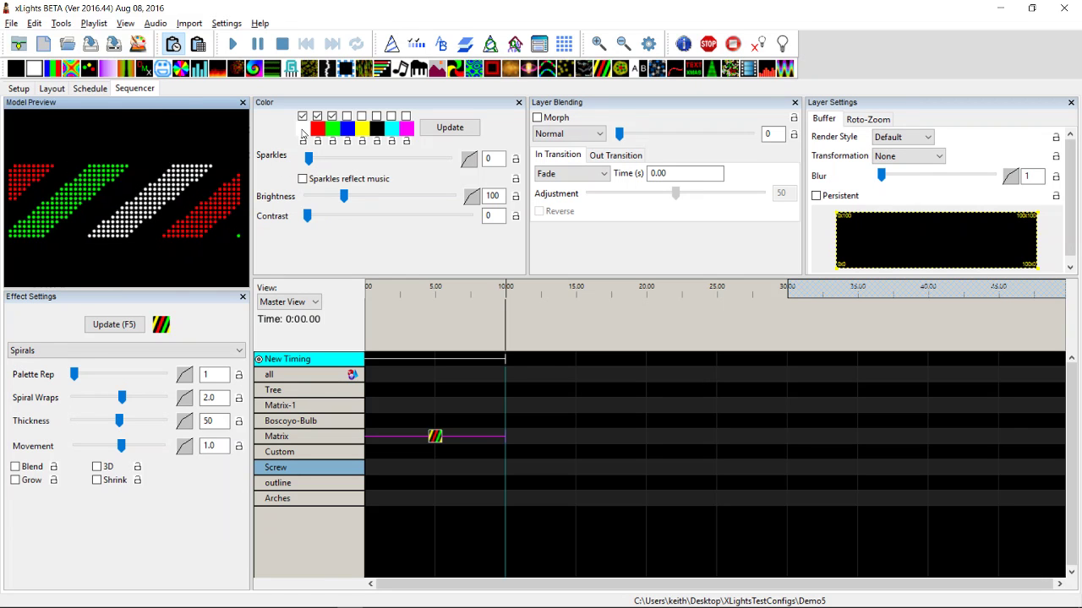
{"action": "left_click", "coordinate": [302, 132]}
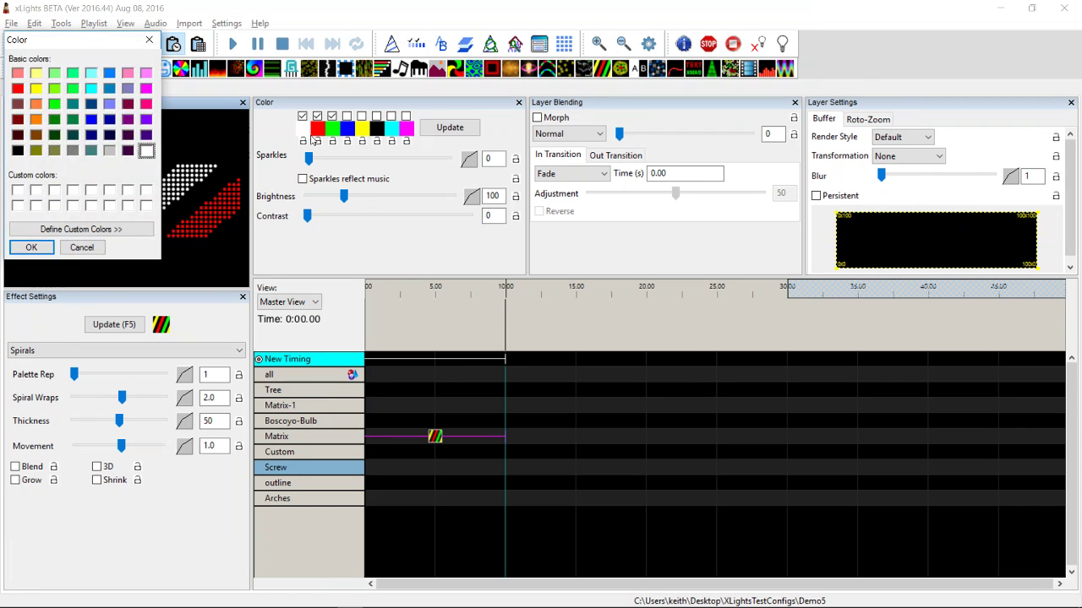
{"action": "left_click", "coordinate": [96, 245]}
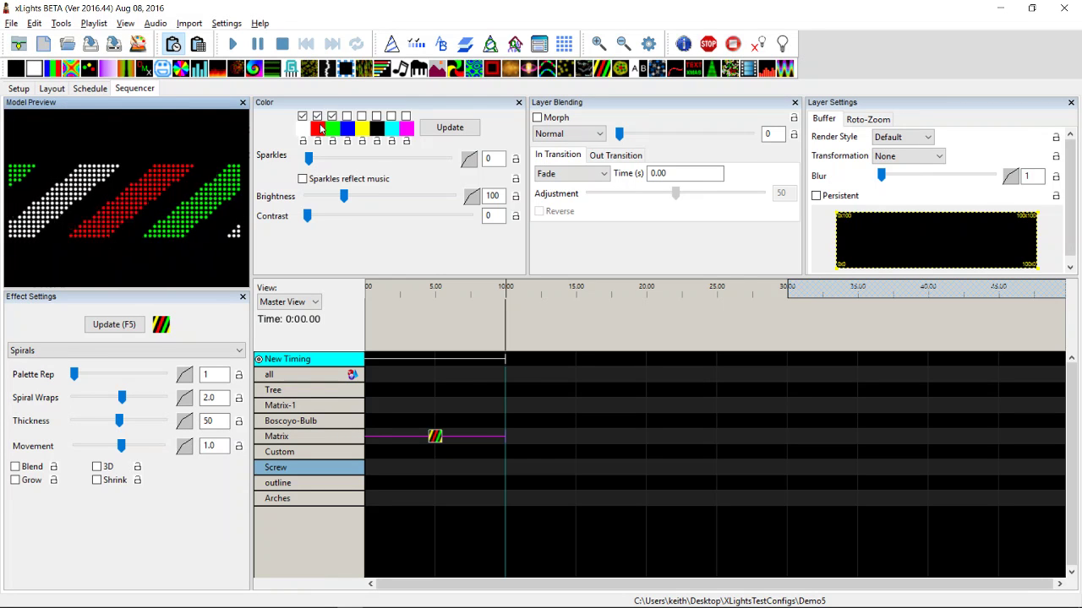
{"action": "left_click", "coordinate": [321, 128]}
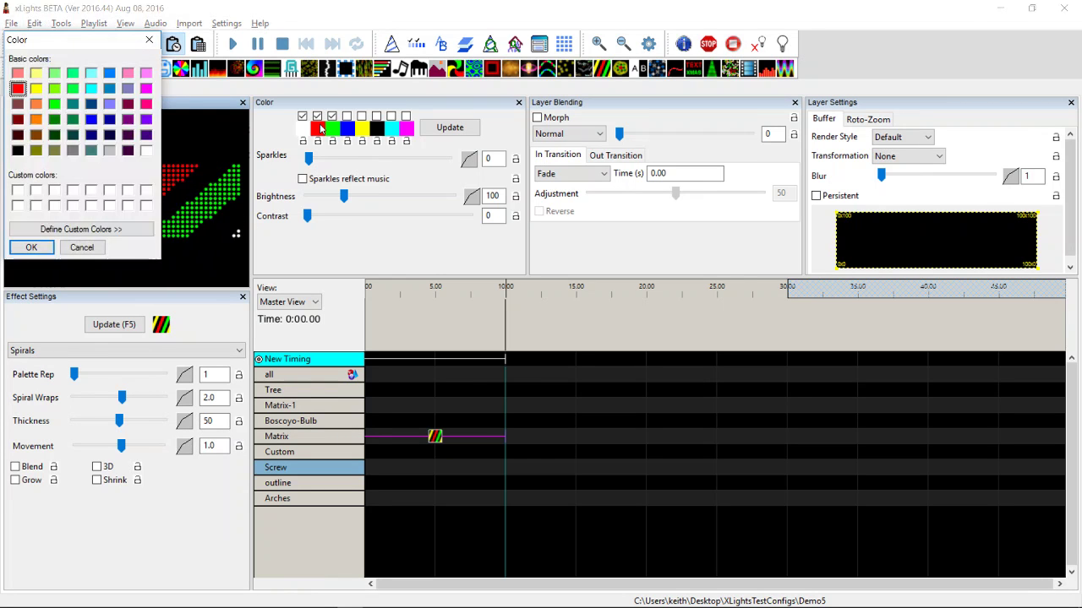
{"action": "left_click", "coordinate": [92, 248]}
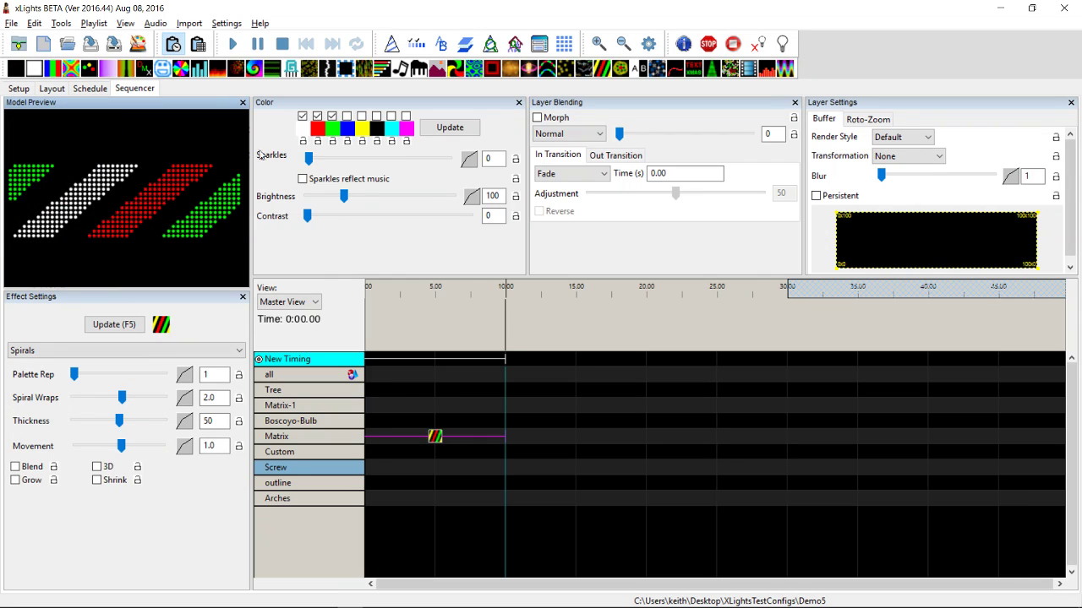
Open the first swatch's Color Curve and set a white point at about 45.
{"action": "left_click", "coordinate": [302, 129]}
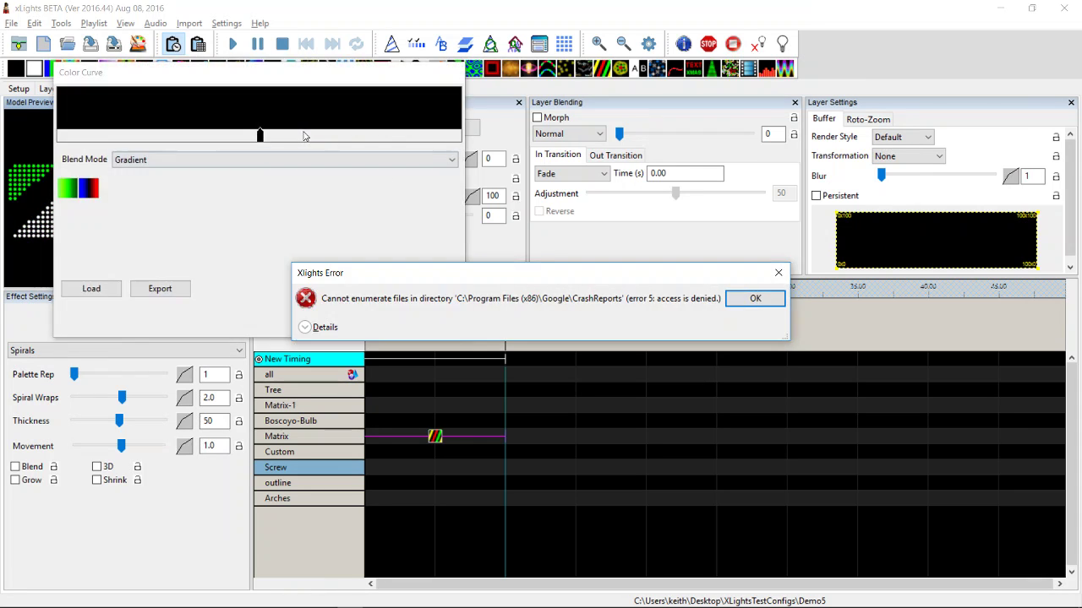
{"action": "left_click", "coordinate": [755, 299]}
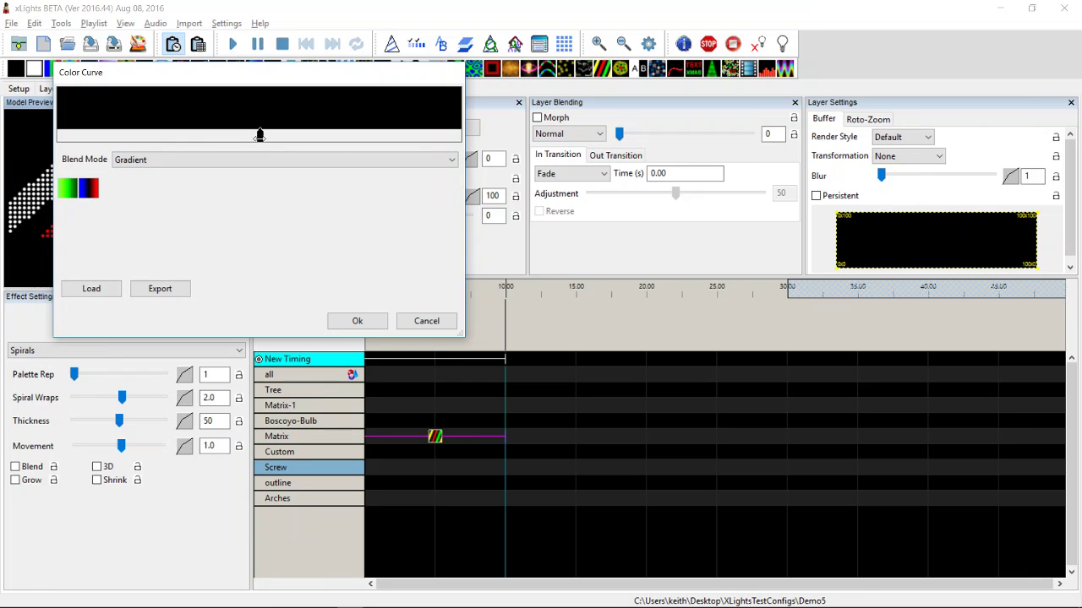
{"action": "double_click", "coordinate": [259, 135]}
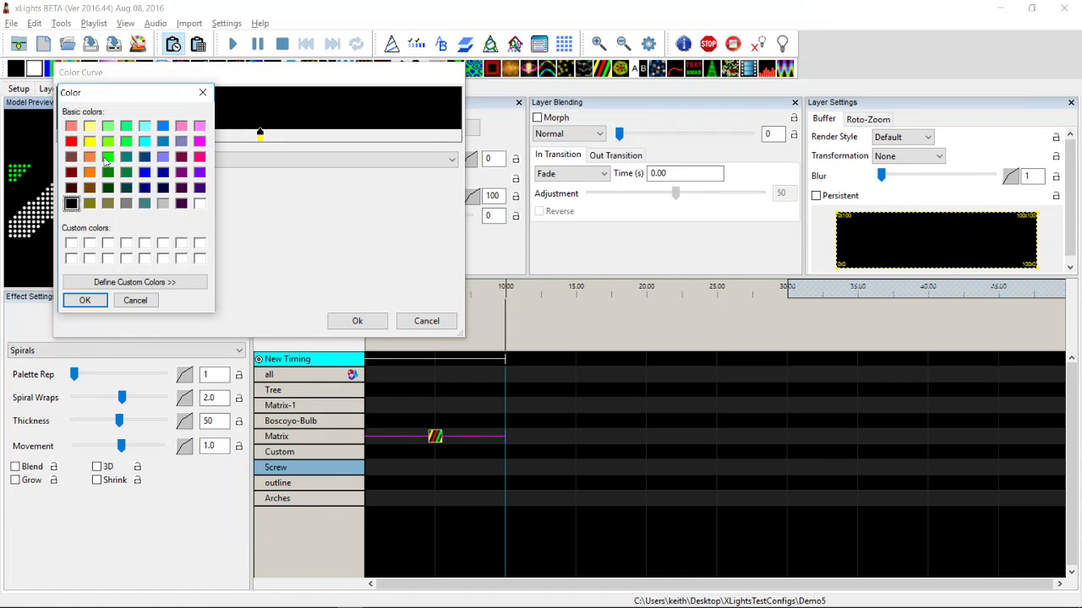
{"action": "left_click", "coordinate": [200, 208]}
{"action": "left_click", "coordinate": [88, 302]}
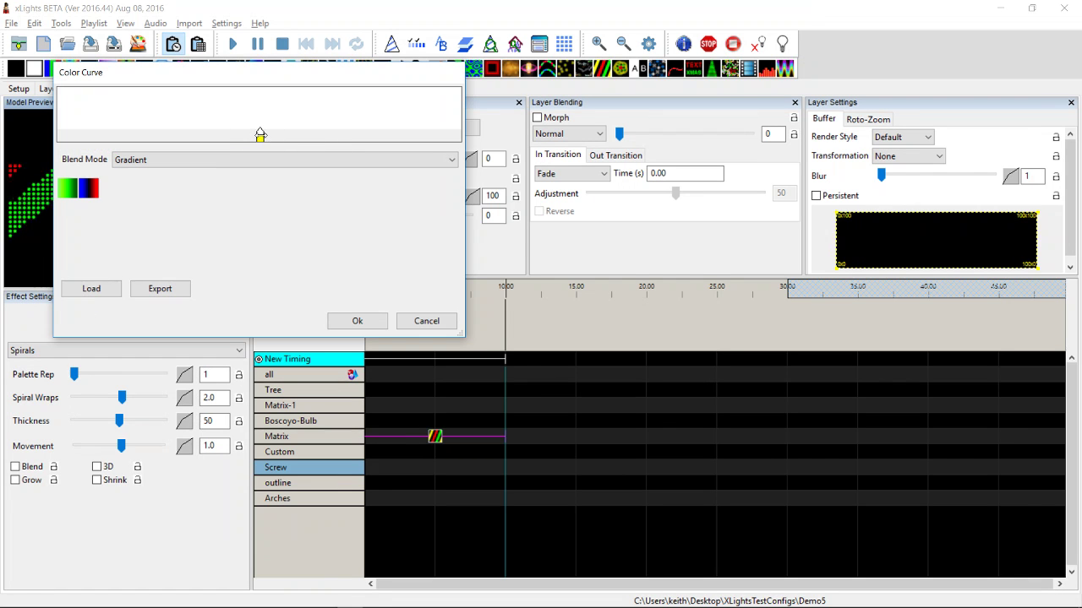
{"action": "left_click_drag", "start_coordinate": [261, 136], "coordinate": [59, 136]}
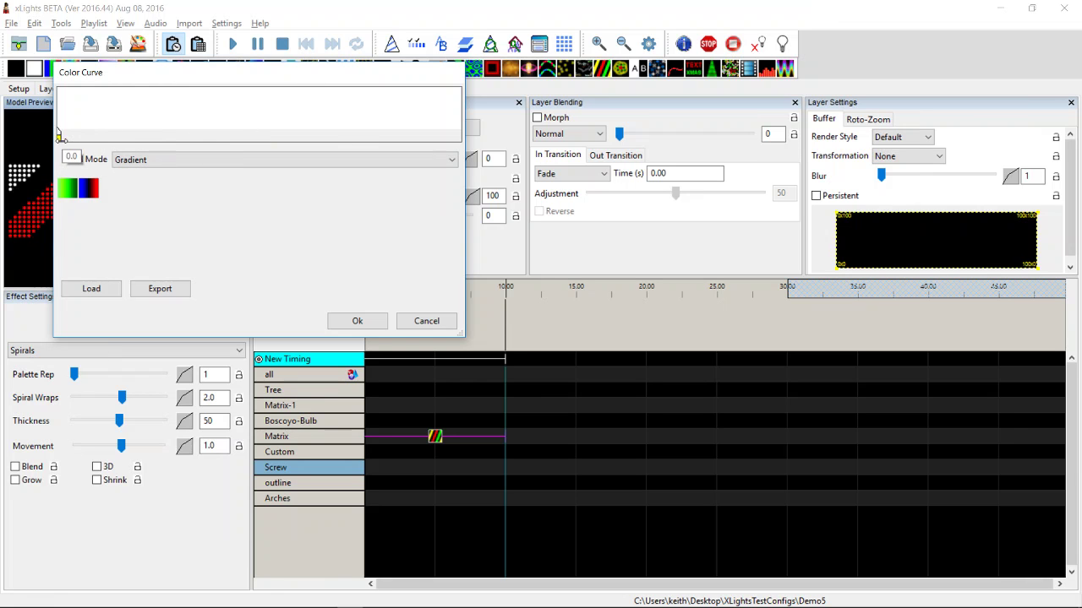
Add a blue end point at about 97.5 so the curve fades white to blue.
{"action": "left_click", "coordinate": [439, 108]}
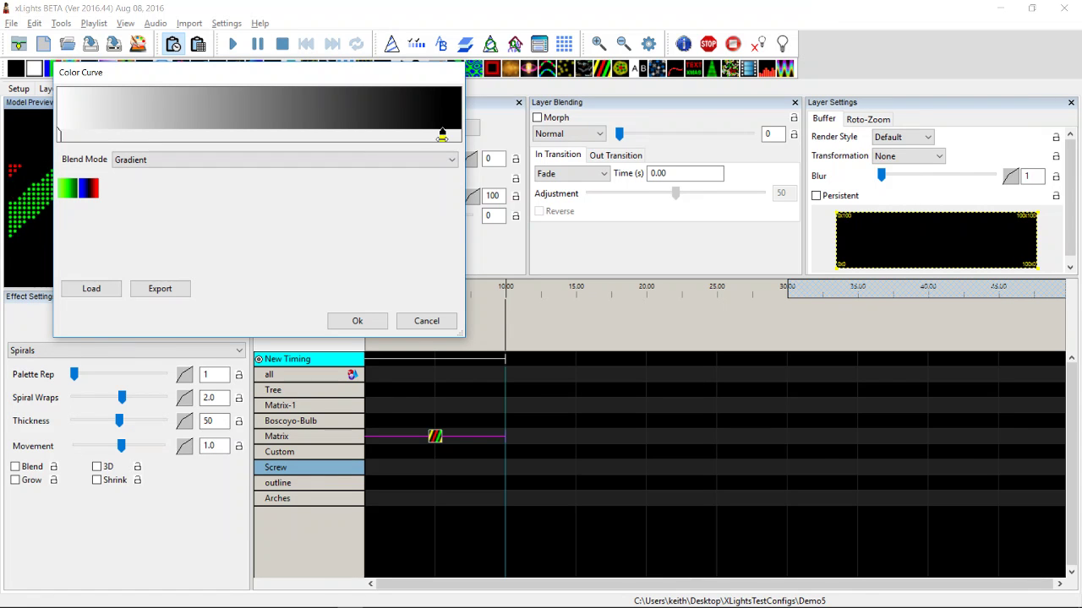
{"action": "left_click_drag", "start_coordinate": [442, 133], "coordinate": [457, 133]}
{"action": "double_click", "coordinate": [457, 134]}
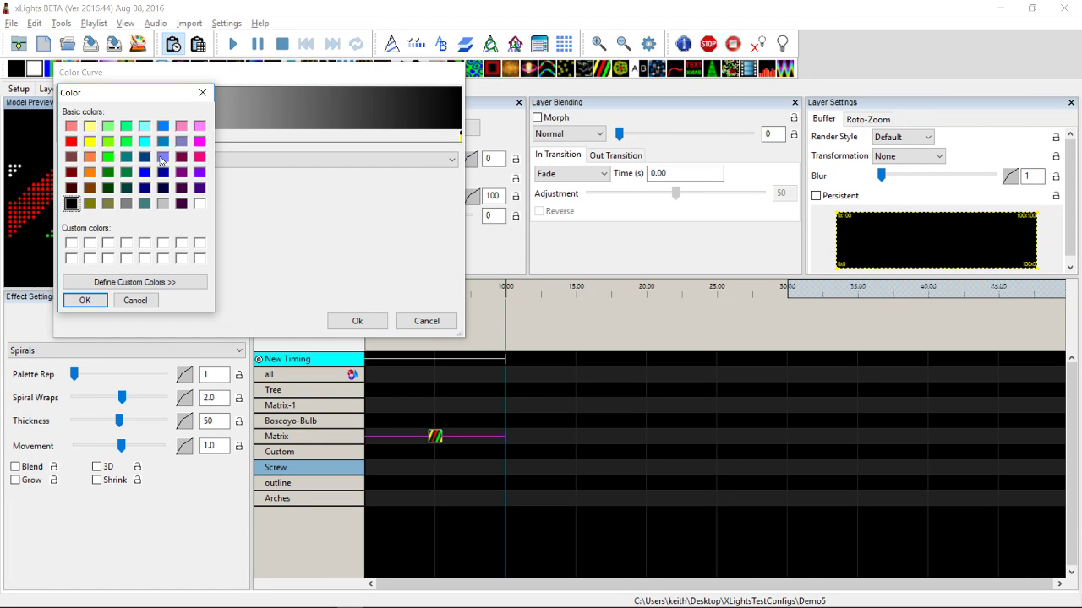
{"action": "left_click", "coordinate": [146, 173]}
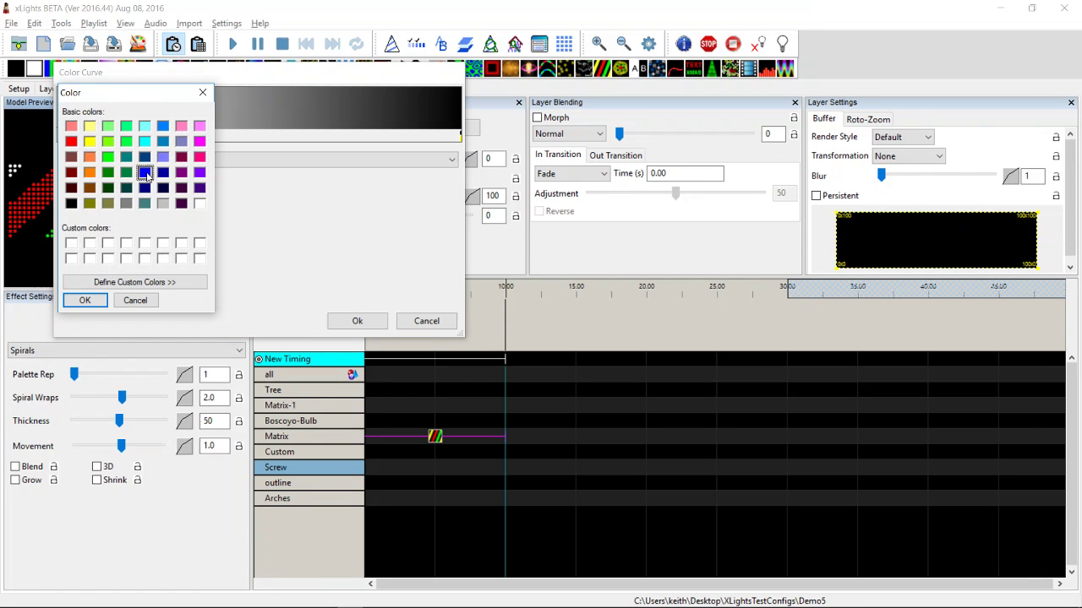
{"action": "left_click", "coordinate": [87, 301]}
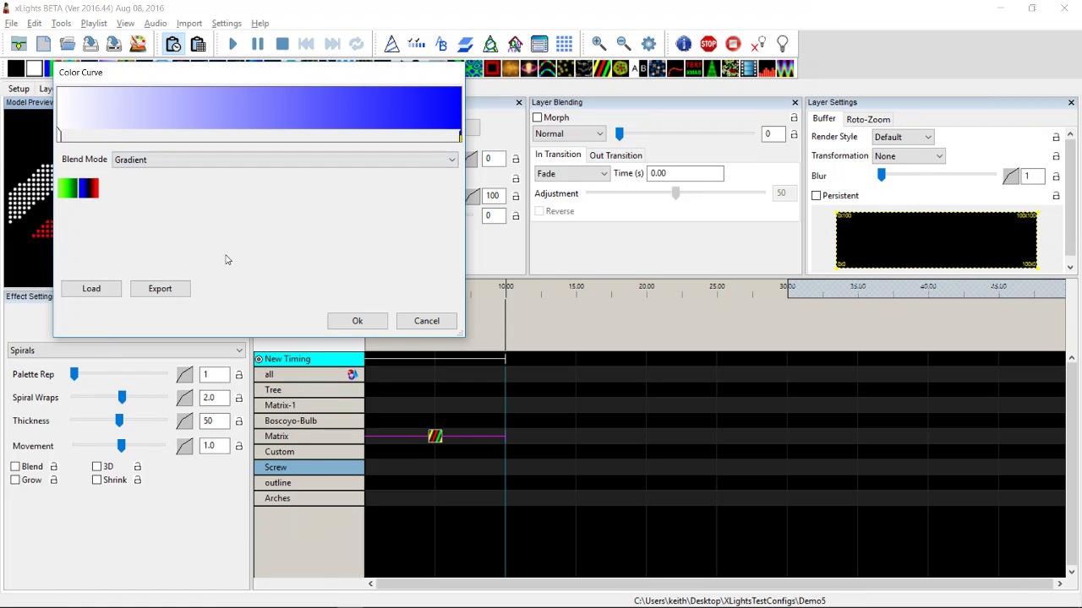
Apply the white-to-blue curve, then start the red swatch's curve with a red point at the start.
{"action": "left_click", "coordinate": [357, 322]}
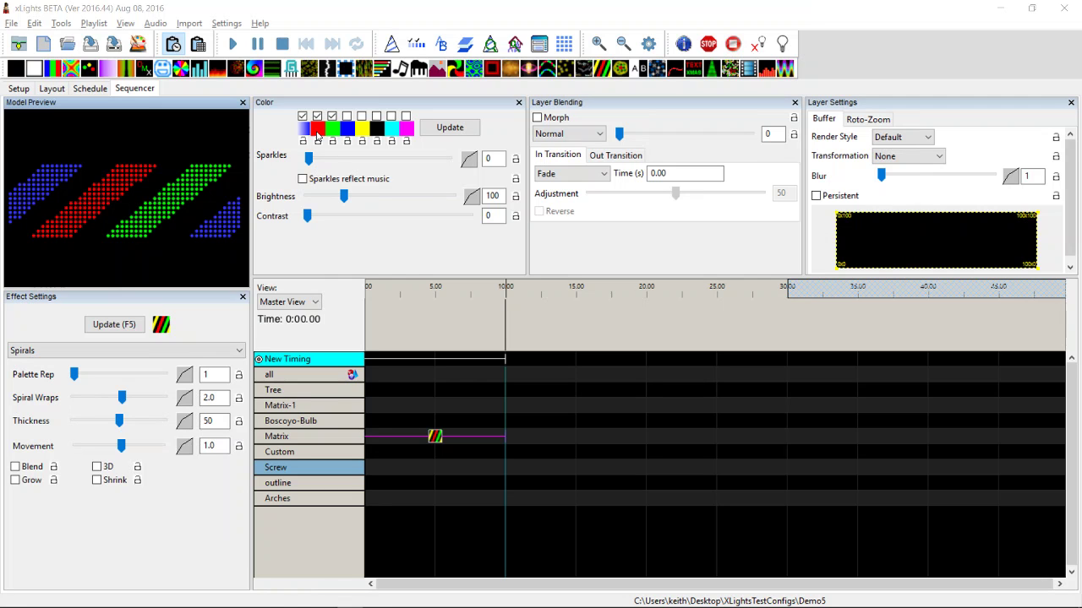
{"action": "left_click", "coordinate": [318, 131]}
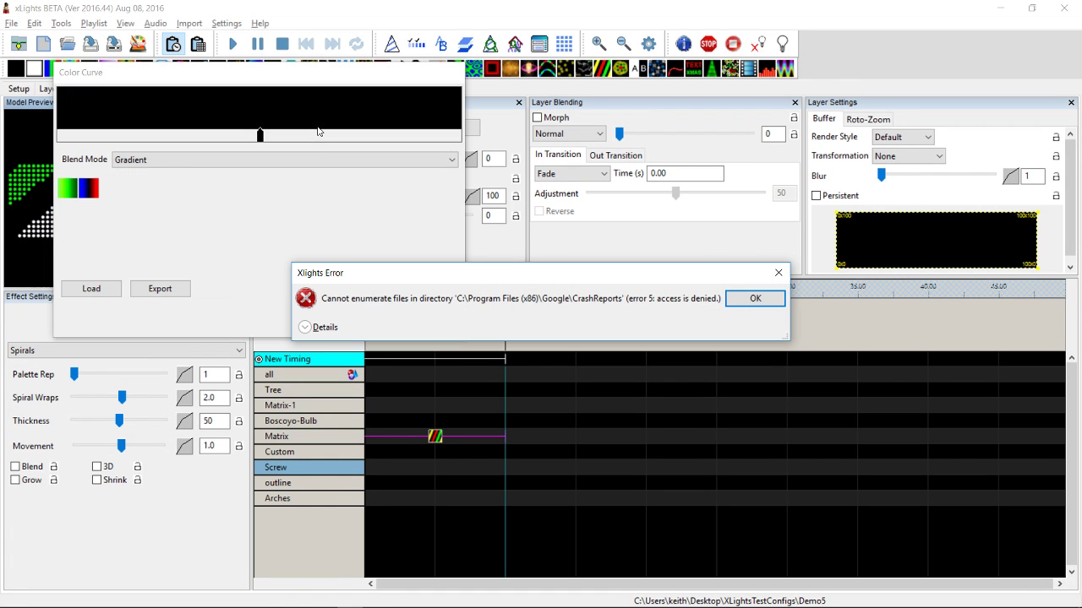
{"action": "left_click", "coordinate": [747, 299]}
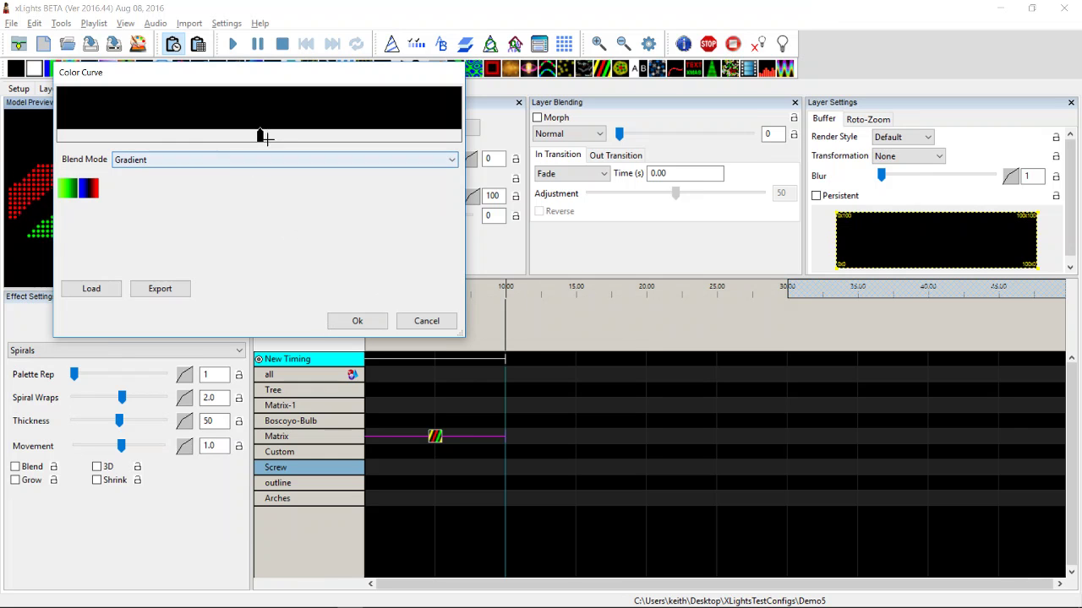
{"action": "left_click_drag", "start_coordinate": [260, 135], "coordinate": [60, 134]}
{"action": "double_click", "coordinate": [60, 133]}
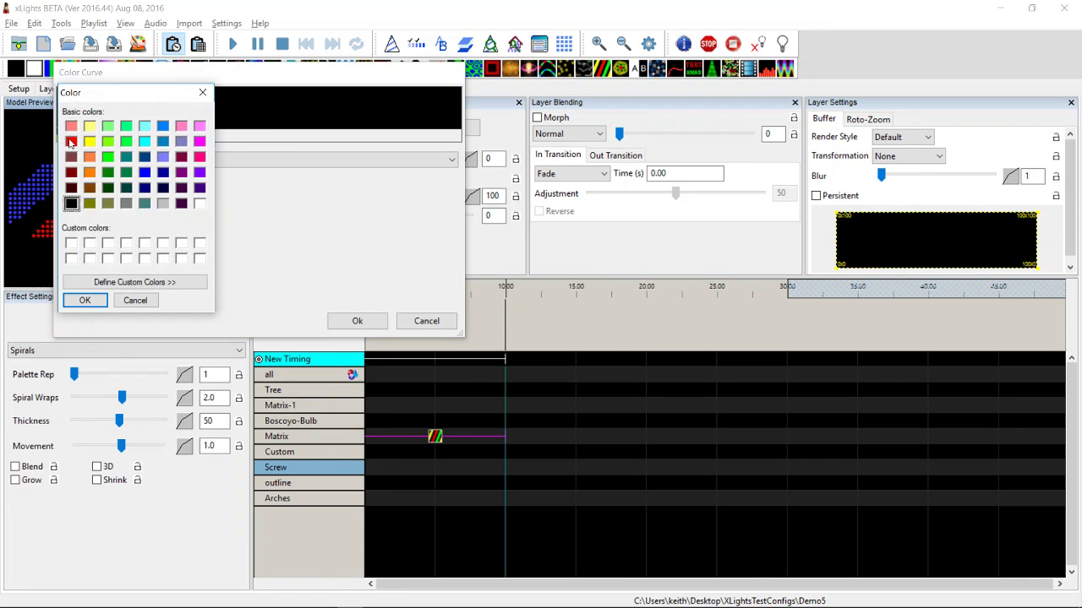
{"action": "left_click", "coordinate": [85, 301]}
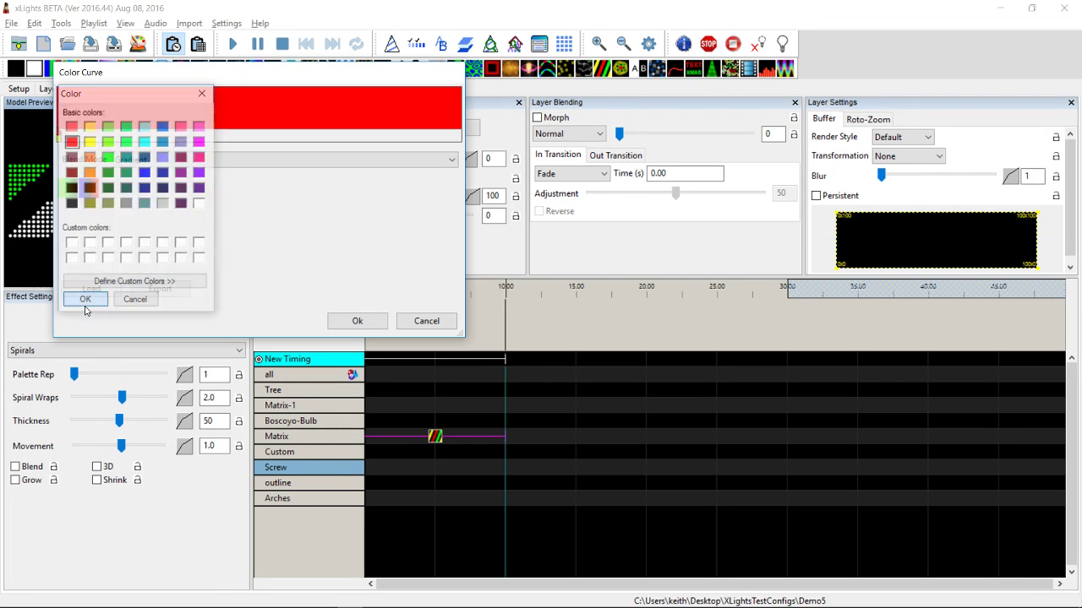
Add a blue end point and apply the red-to-blue colour curve.
{"action": "left_click", "coordinate": [460, 104]}
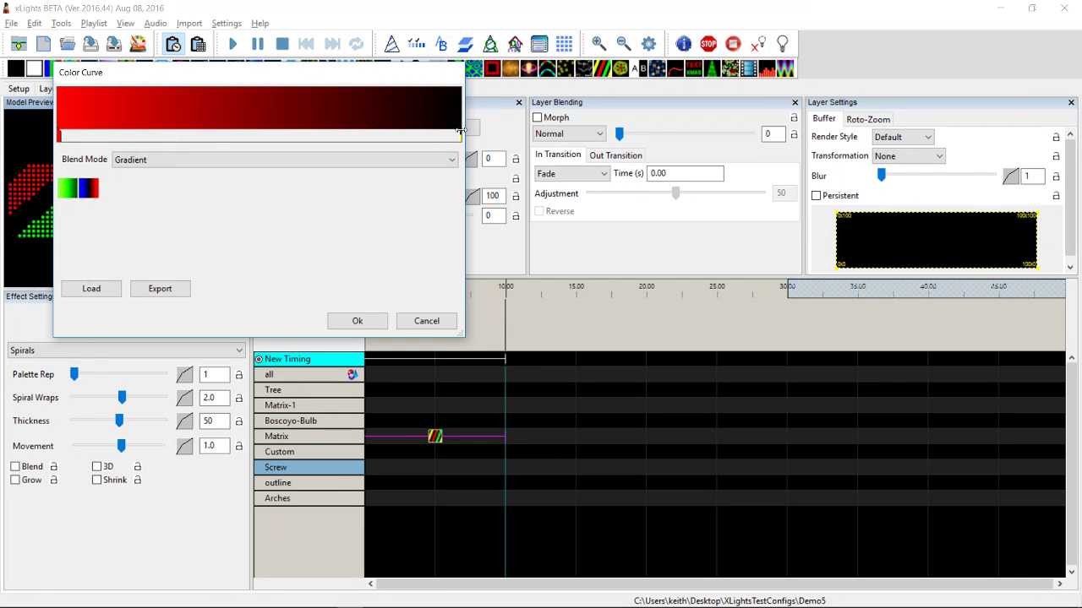
{"action": "left_click", "coordinate": [460, 135]}
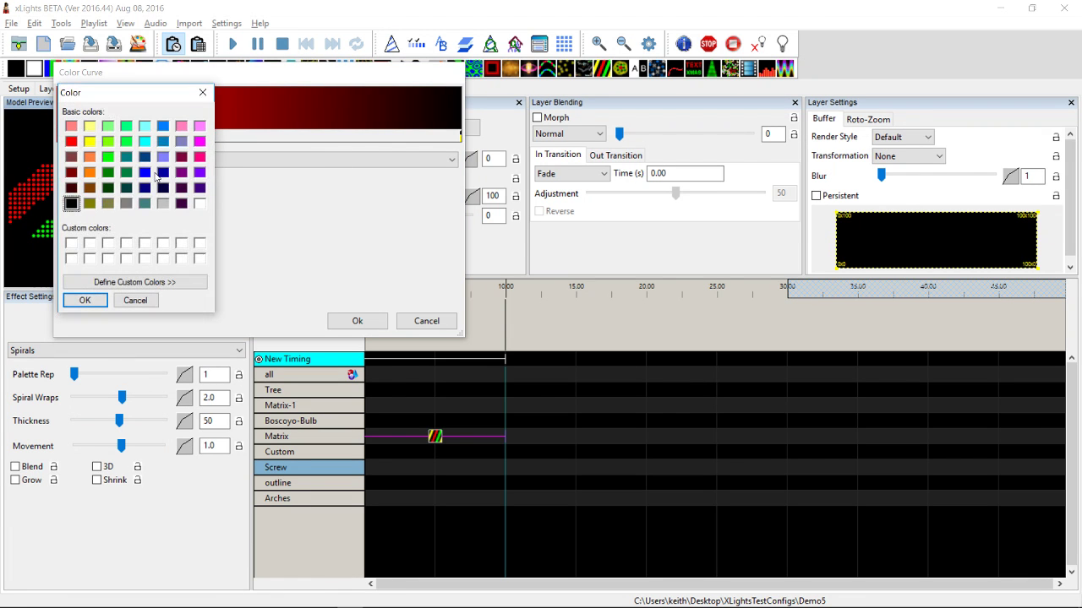
{"action": "left_click", "coordinate": [145, 172]}
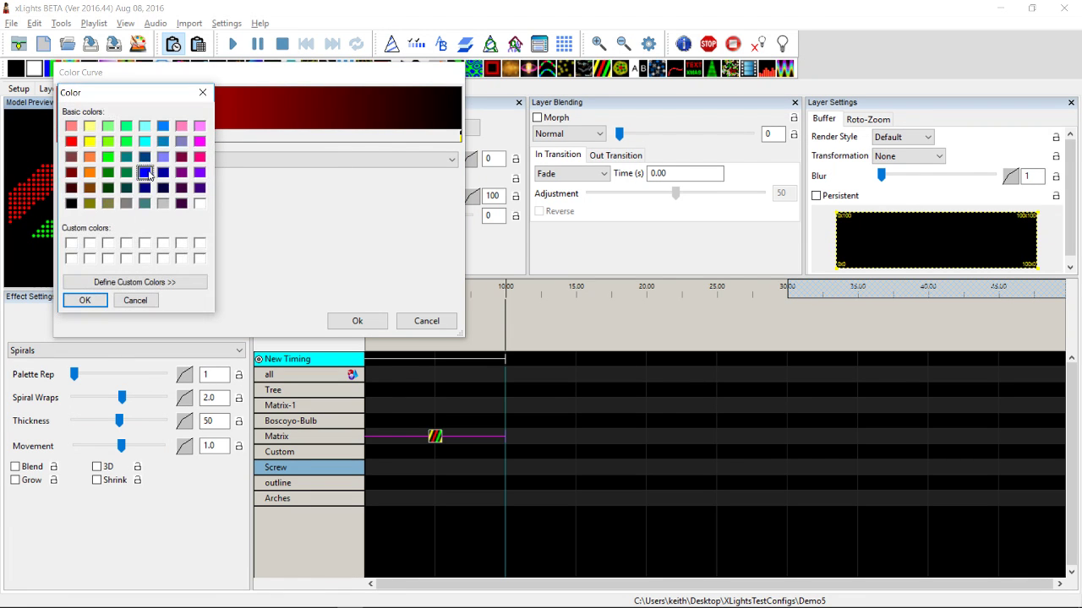
{"action": "left_click", "coordinate": [86, 300]}
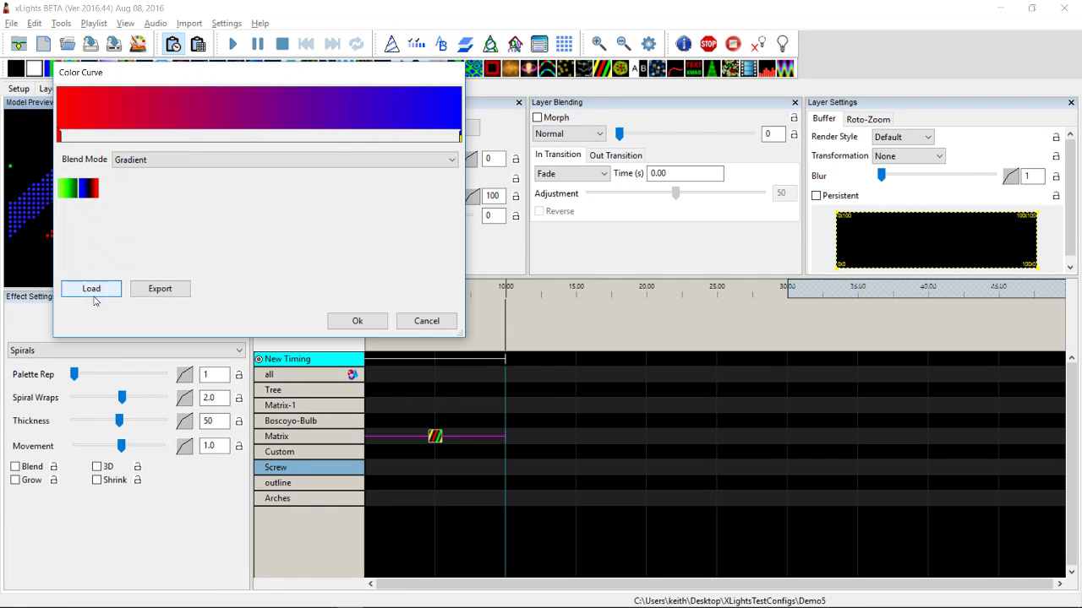
{"action": "left_click", "coordinate": [357, 323]}
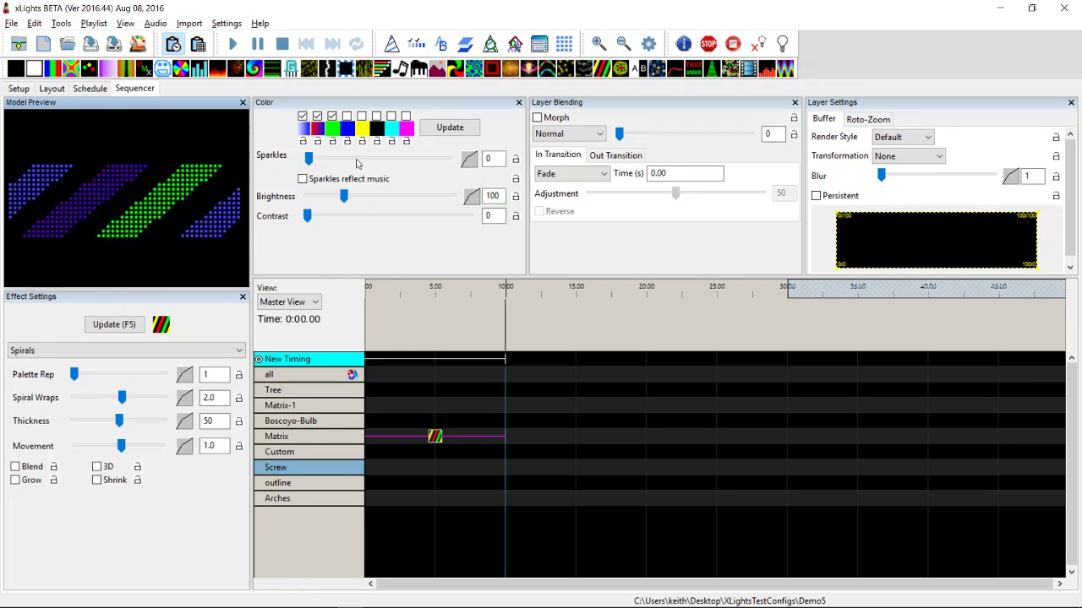
Give the green palette swatch a Color Curve running from green at the start to blue at the end.
{"action": "left_click", "coordinate": [333, 130]}
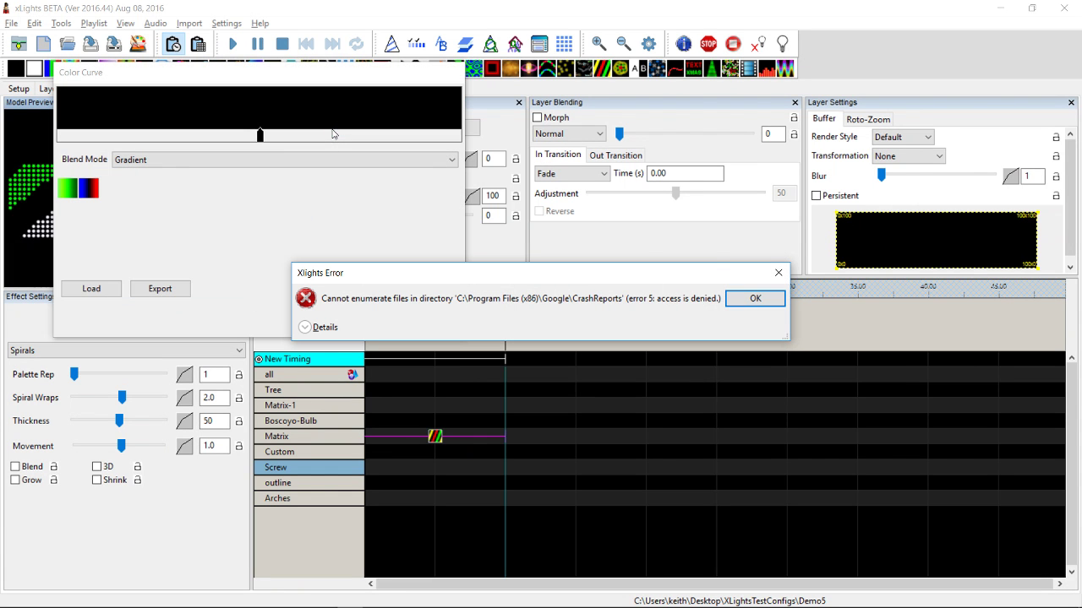
{"action": "left_click", "coordinate": [748, 299]}
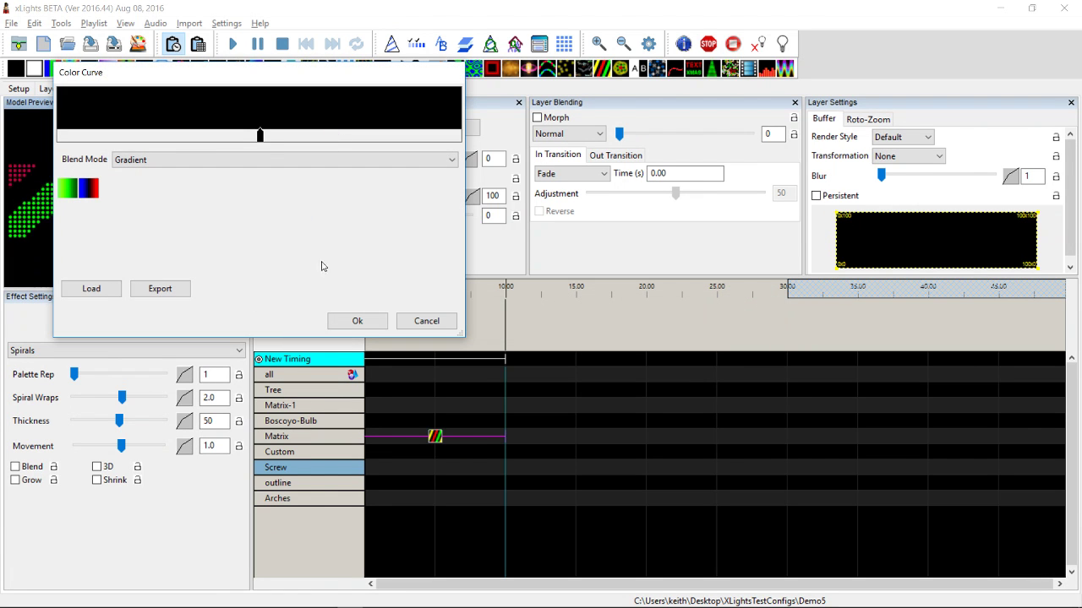
{"action": "left_click_drag", "start_coordinate": [259, 135], "coordinate": [59, 138]}
{"action": "double_click", "coordinate": [59, 135]}
{"action": "left_click", "coordinate": [108, 158]}
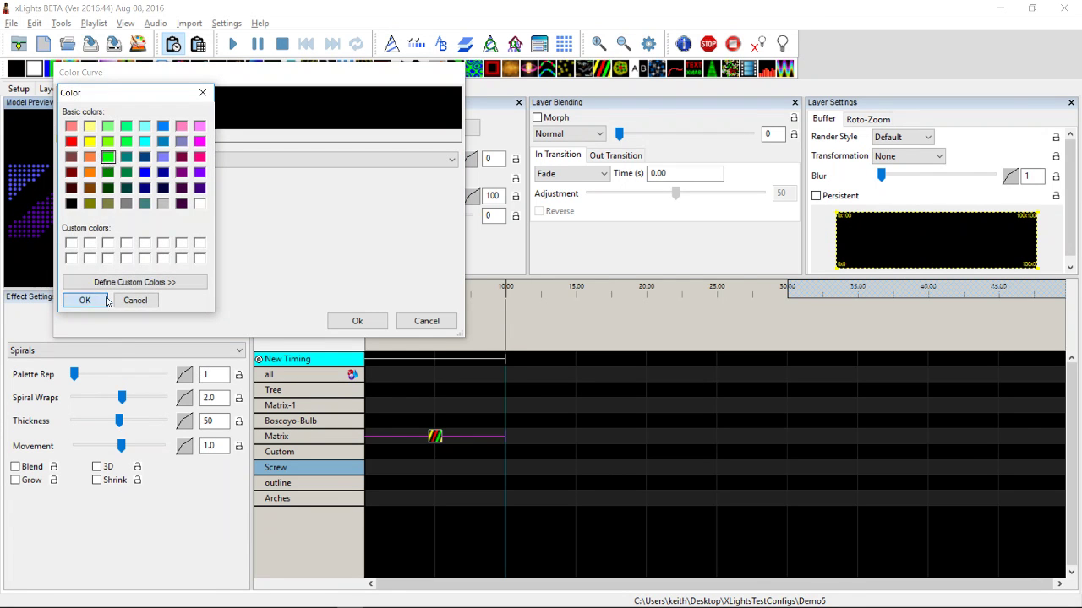
{"action": "left_click", "coordinate": [84, 300]}
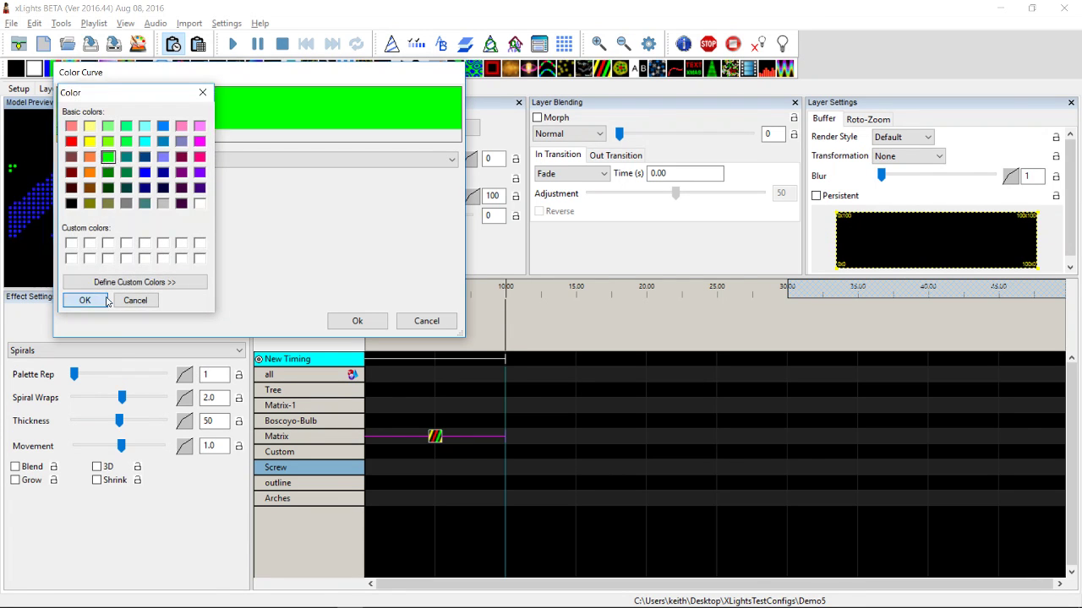
{"action": "left_click", "coordinate": [456, 105]}
{"action": "double_click", "coordinate": [456, 105]}
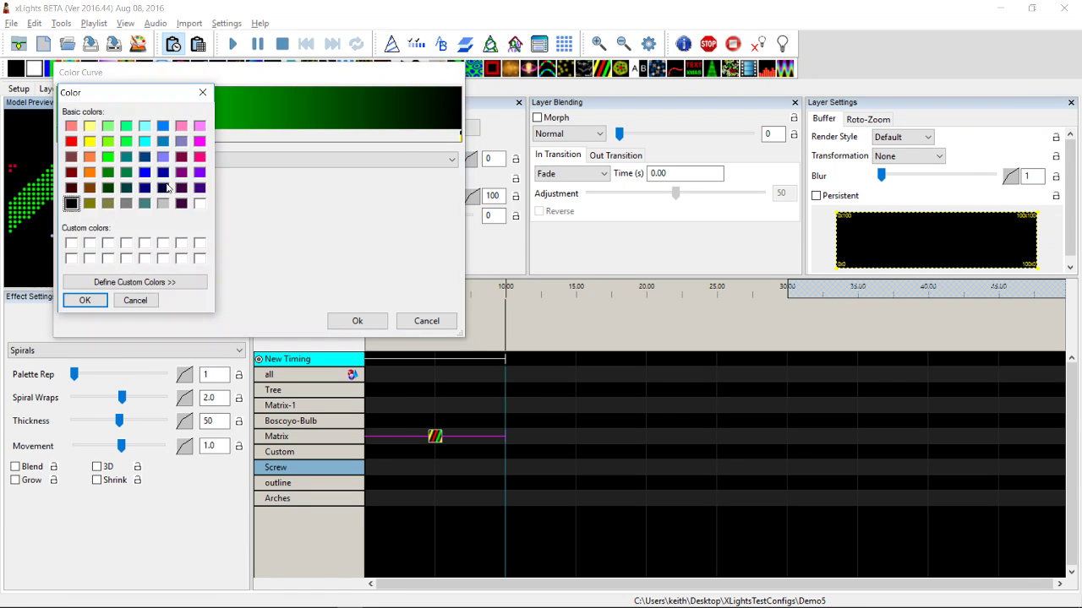
{"action": "left_click", "coordinate": [85, 300]}
{"action": "left_click", "coordinate": [334, 325]}
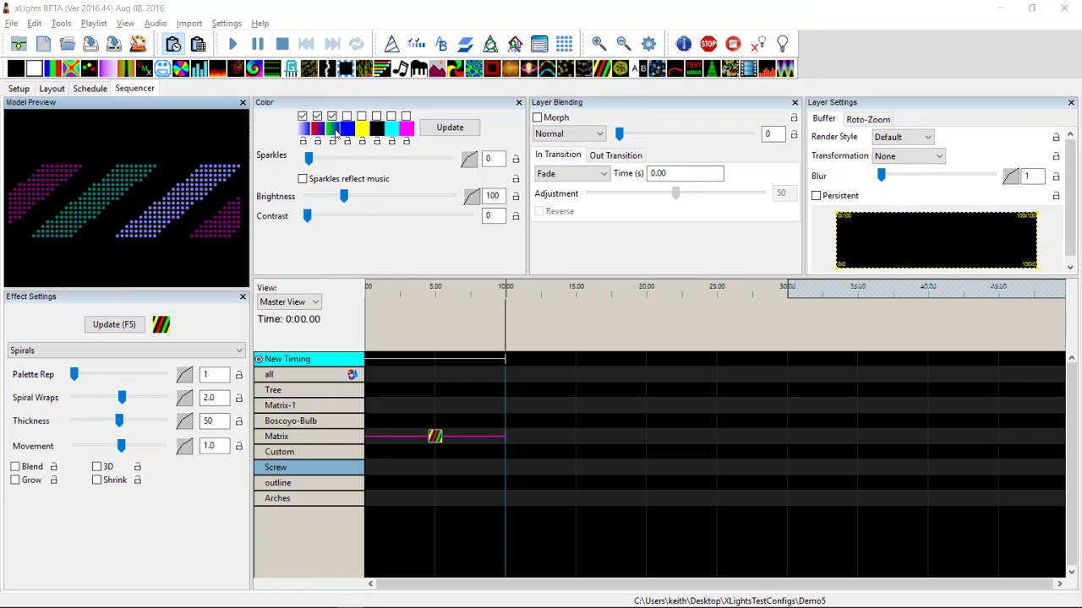
Move the green swatch curve's blue point to 47.5 and set Blend Mode to None.
{"action": "left_click", "coordinate": [335, 131]}
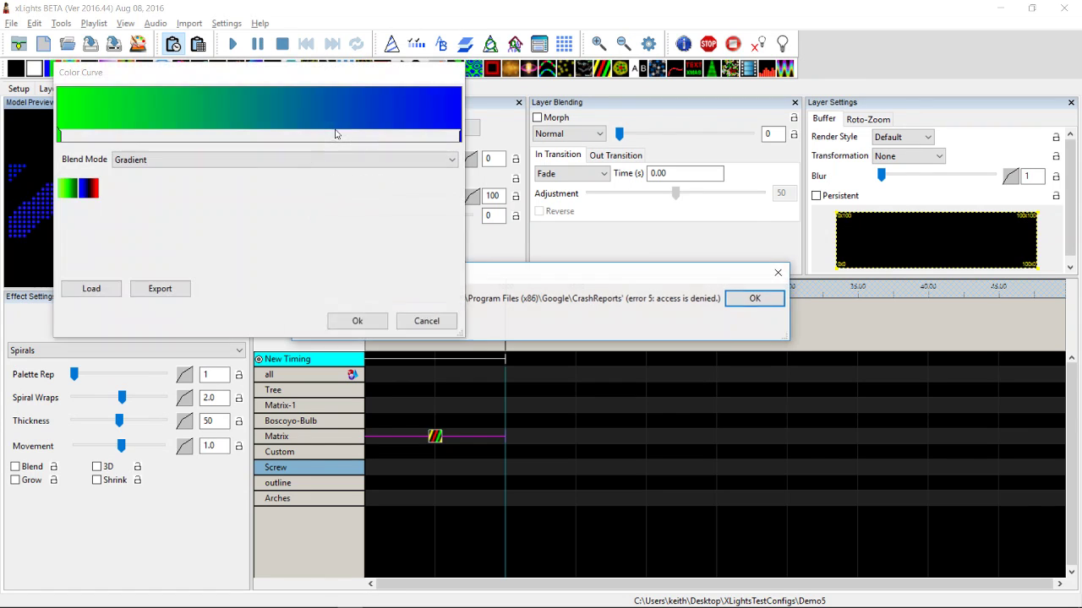
{"action": "left_click", "coordinate": [747, 298]}
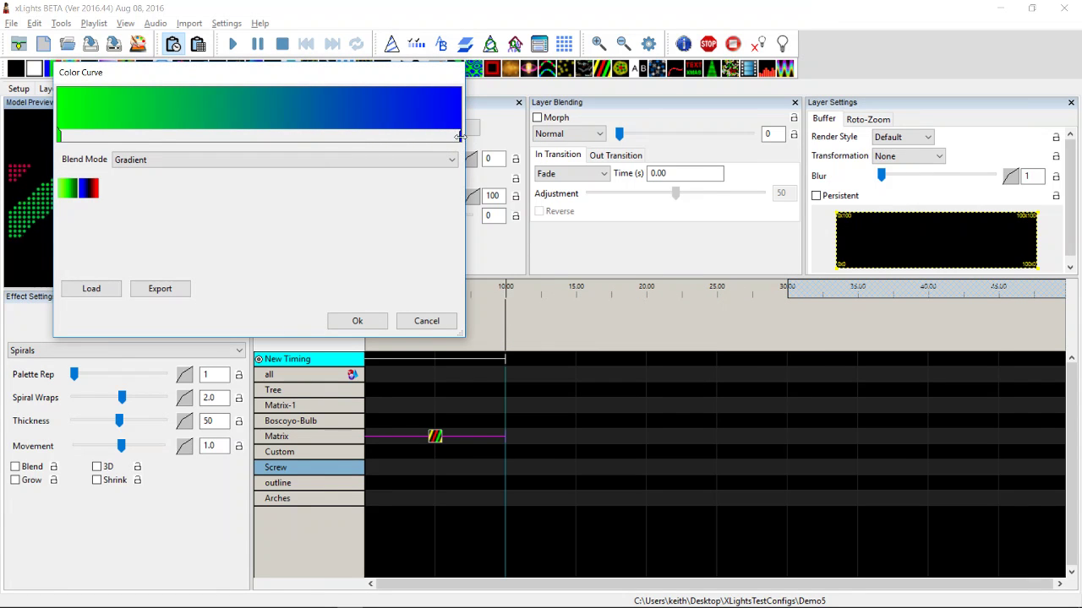
{"action": "left_click_drag", "start_coordinate": [459, 136], "coordinate": [260, 134]}
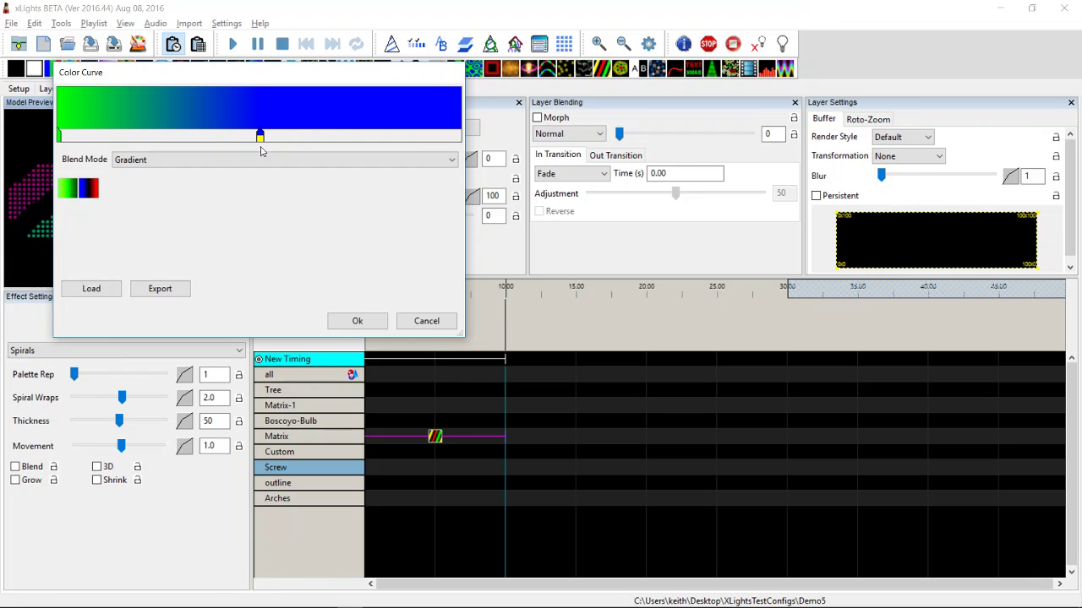
{"action": "left_click", "coordinate": [137, 164]}
{"action": "left_click", "coordinate": [133, 175]}
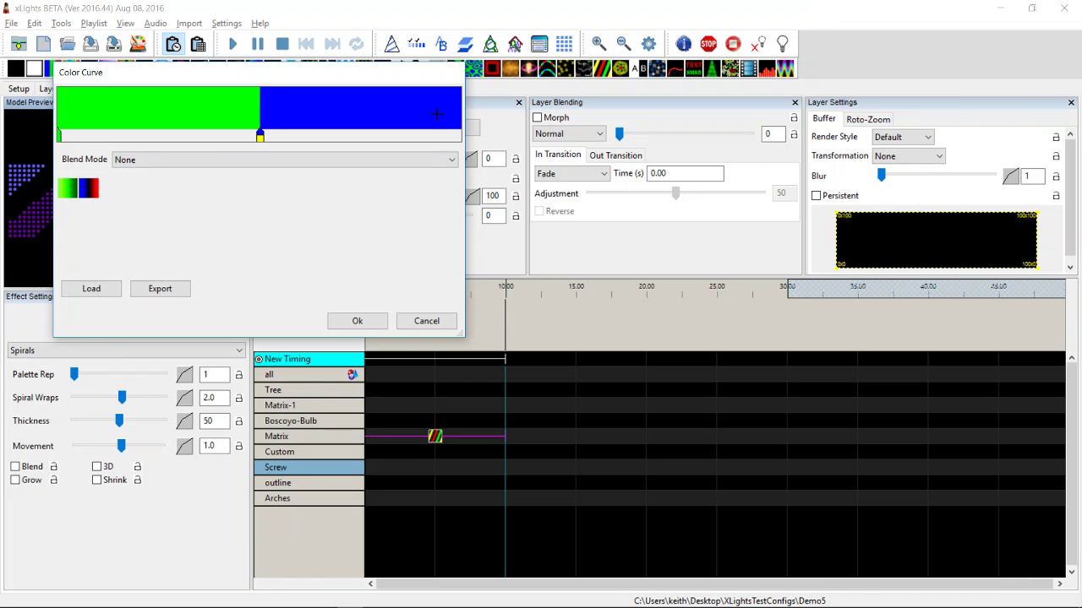
{"action": "left_click", "coordinate": [358, 321]}
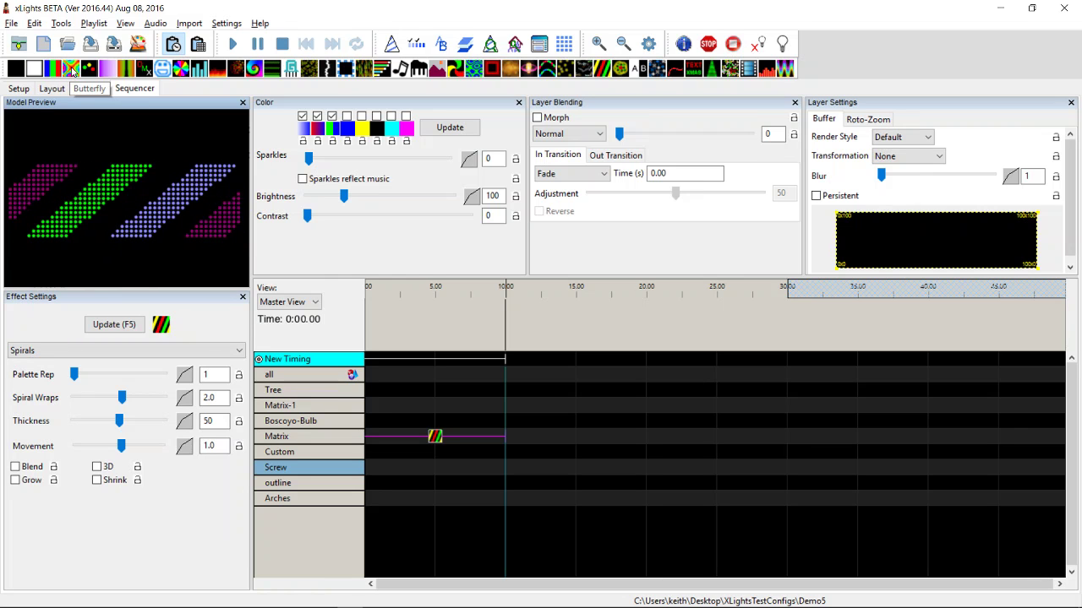
Swap the Matrix Spirals effect for Butterfly and set its Colors to Palette.
{"action": "left_click_drag", "start_coordinate": [313, 319], "coordinate": [435, 436]}
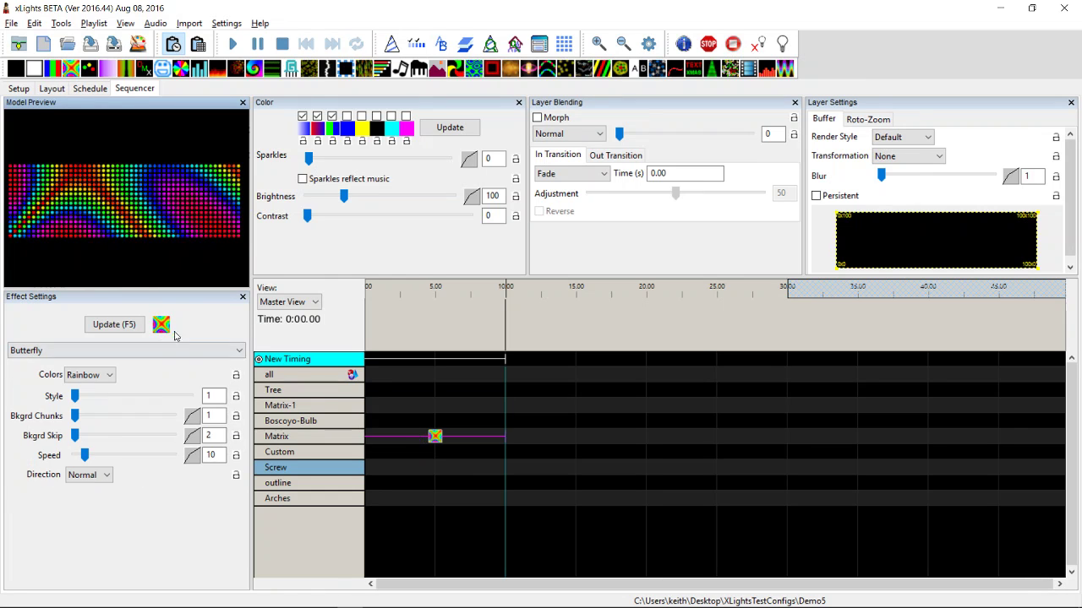
{"action": "left_click", "coordinate": [89, 374]}
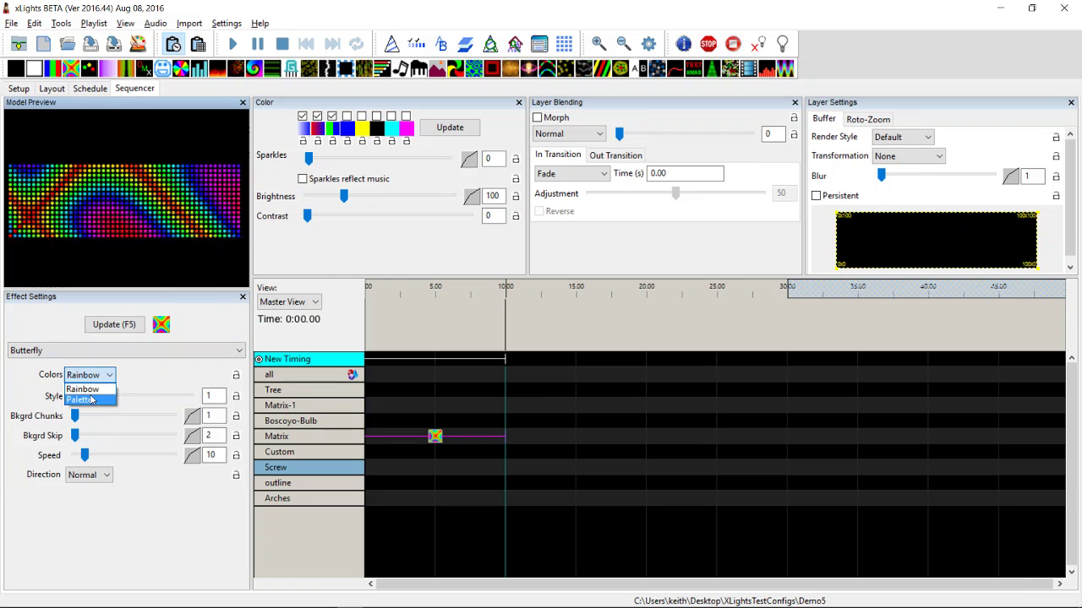
{"action": "left_click", "coordinate": [85, 386]}
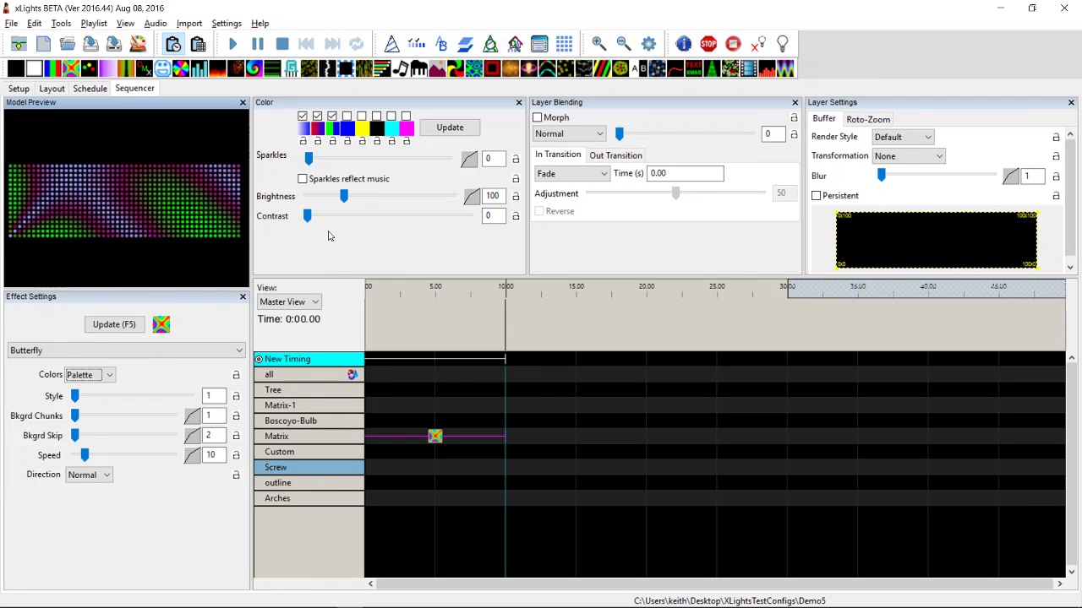
{"action": "key", "text": "alt+Tab"}
{"action": "key", "text": "alt+Tab"}
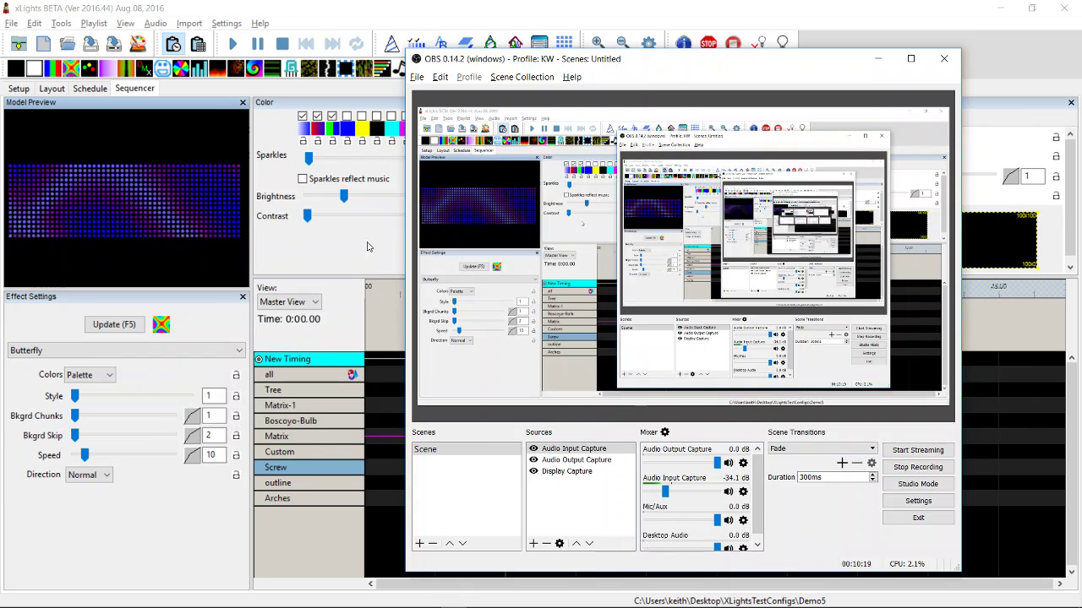